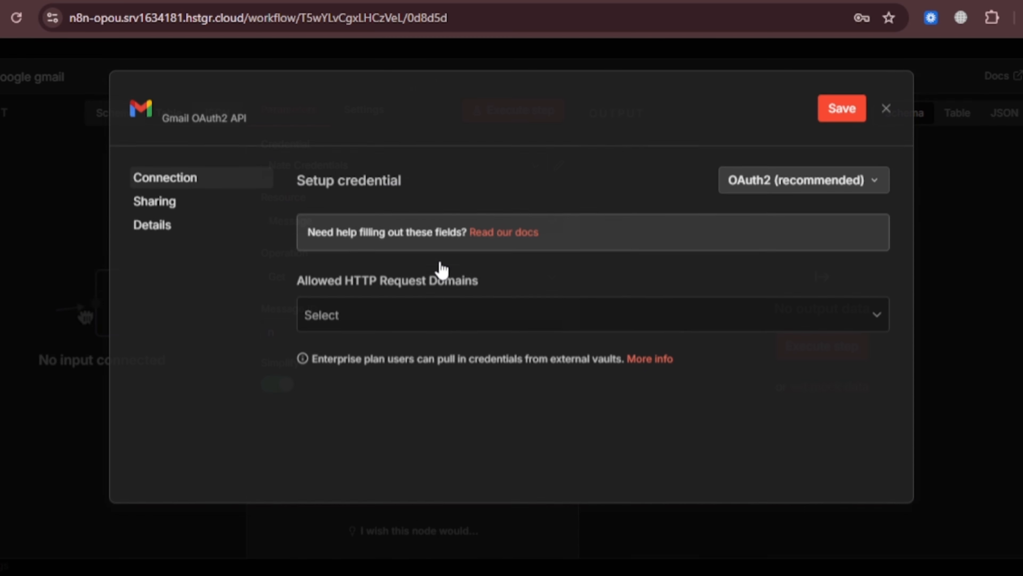
- Scroll the new Gmail OAuth2 credential form down to the Client ID and Client Secret fields
{"action": "scroll", "coordinate": [677, 325], "scroll_direction": "down", "scroll_amount": 1}
{"action": "scroll", "coordinate": [677, 325], "scroll_direction": "down", "scroll_amount": 1}
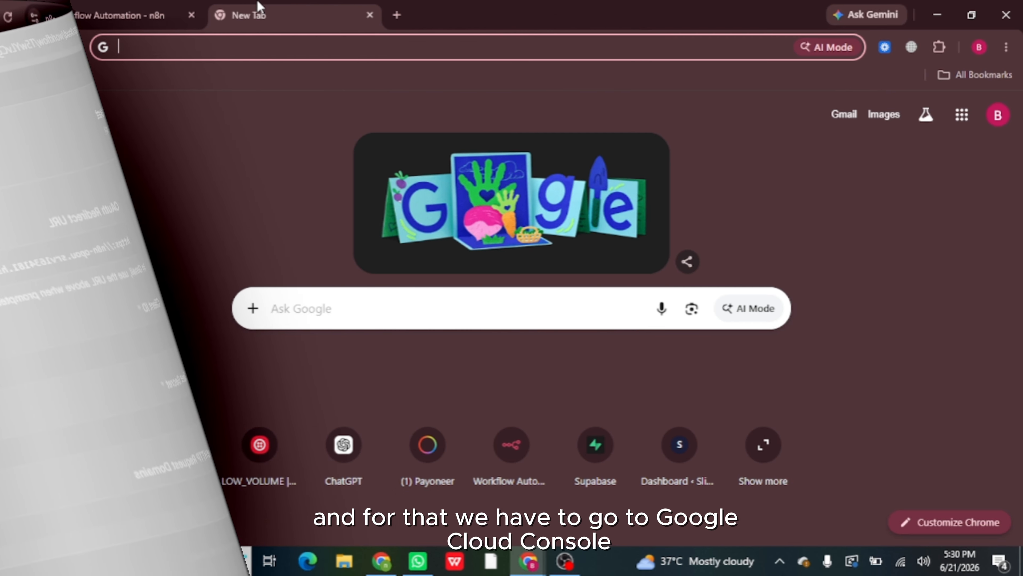
- Search the web for 'google cloud console' and open the Google Cloud Console site
{"action": "type", "text": "go"}
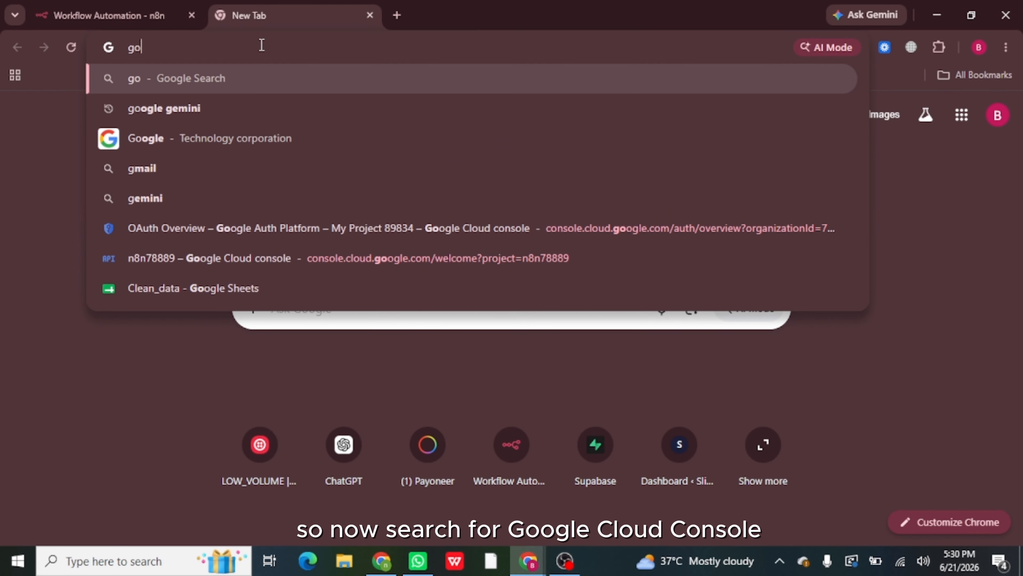
{"action": "type", "text": "ogle clo"}
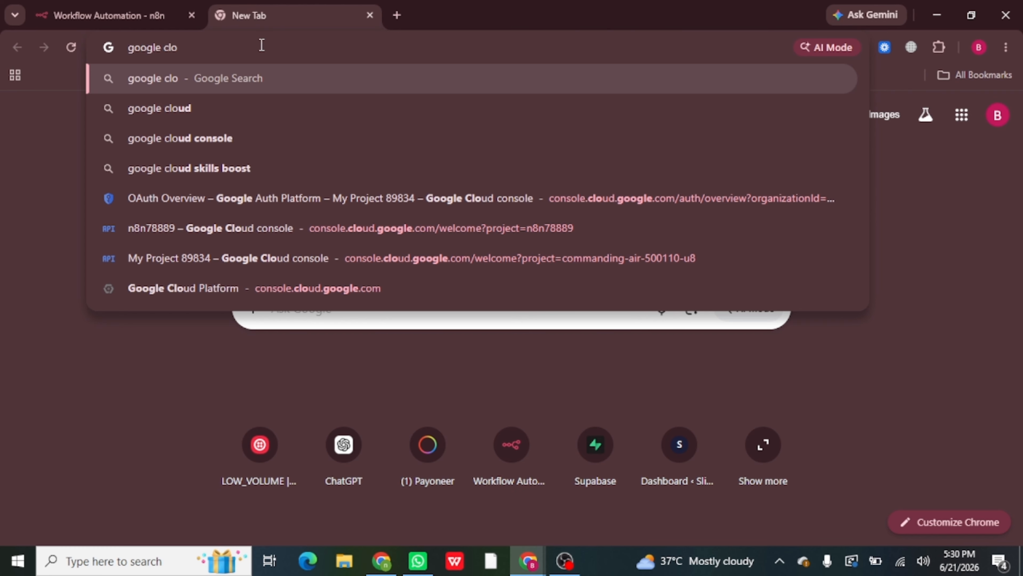
{"action": "left_click", "coordinate": [247, 141]}
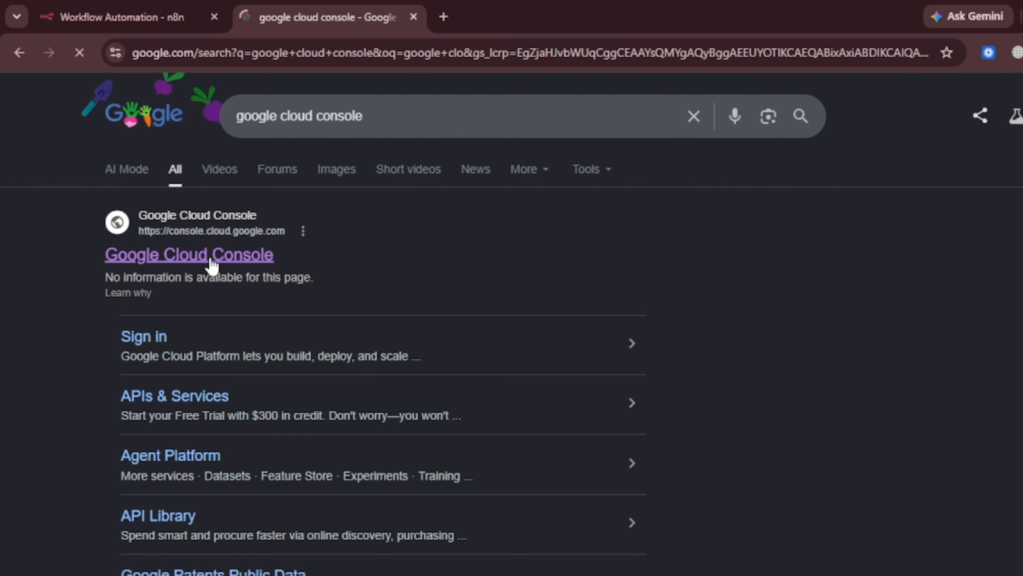
{"action": "left_click", "coordinate": [209, 256]}
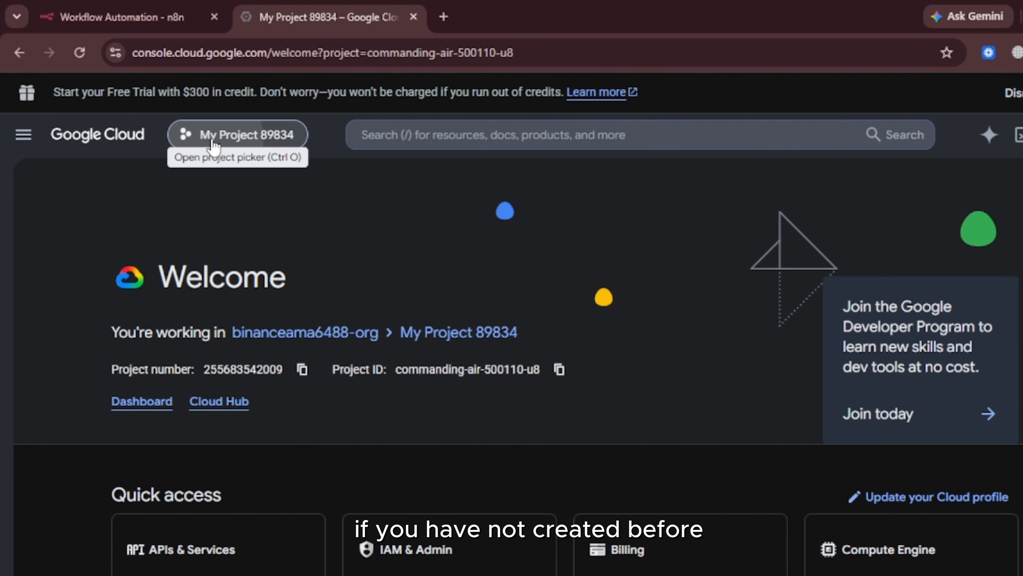
- Create the 'google-credentials' project under No organization and switch to it
{"action": "left_click", "coordinate": [221, 136]}
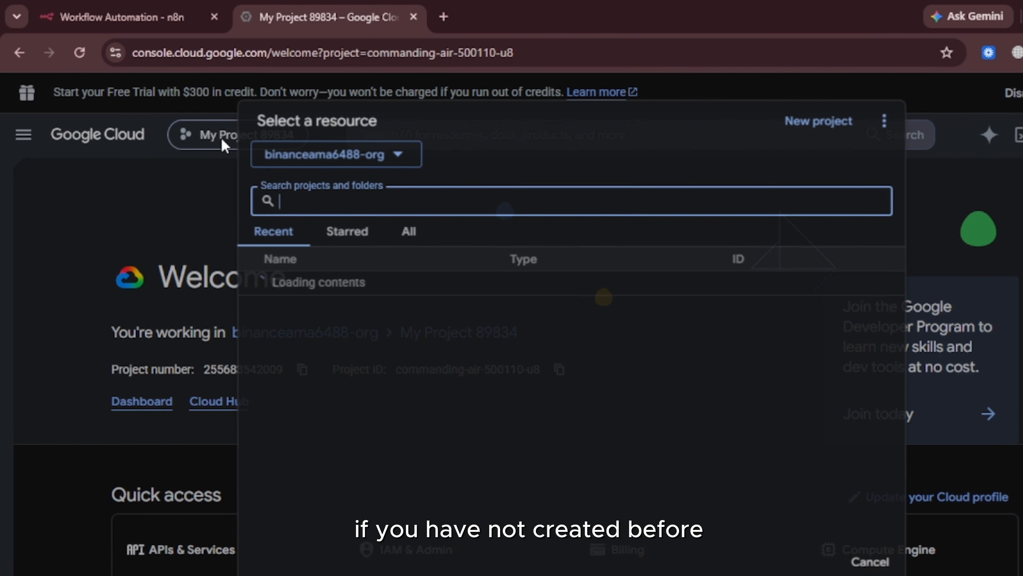
{"action": "left_click", "coordinate": [814, 127]}
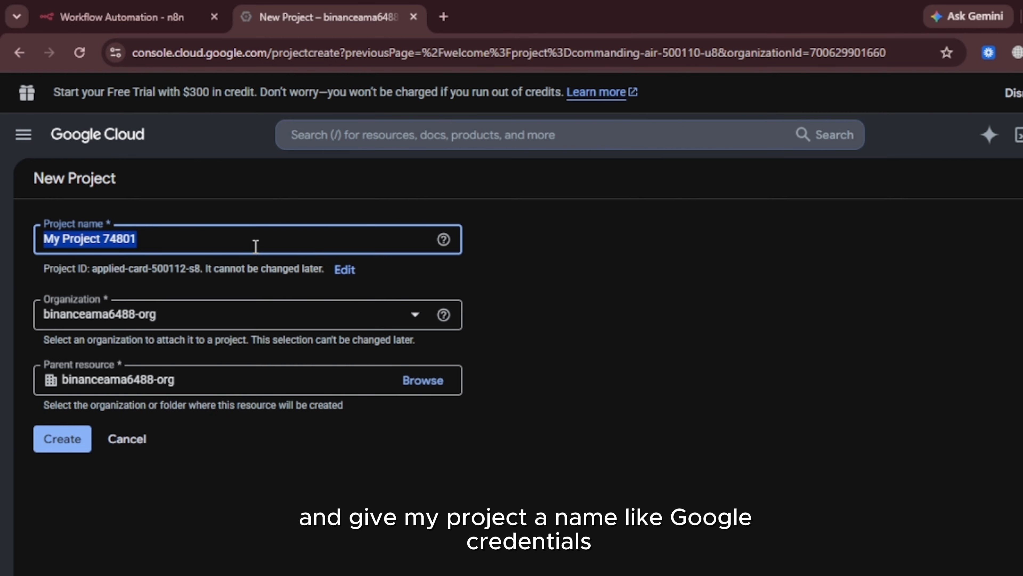
{"action": "type", "text": "google-"}
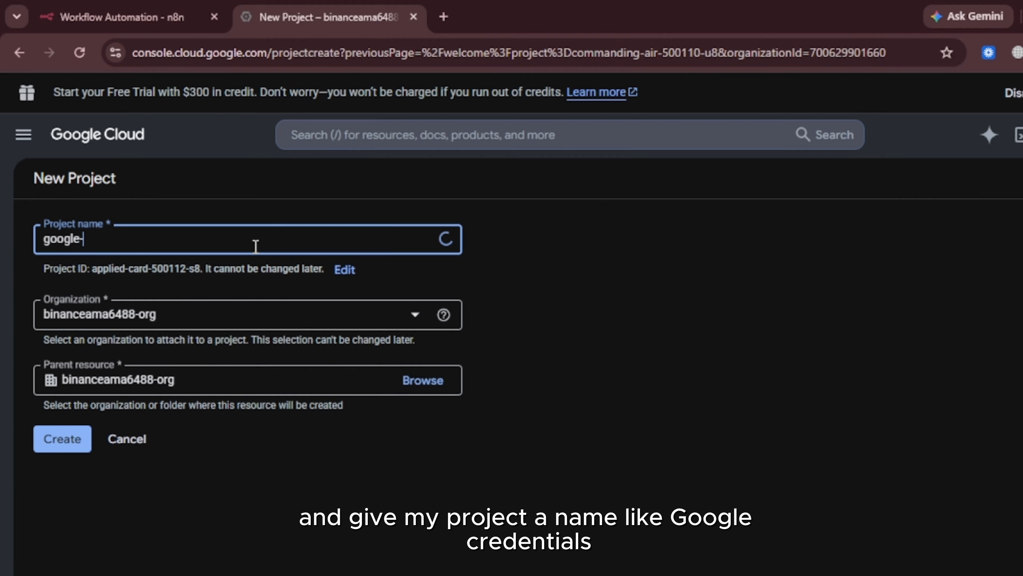
{"action": "type", "text": "credentials"}
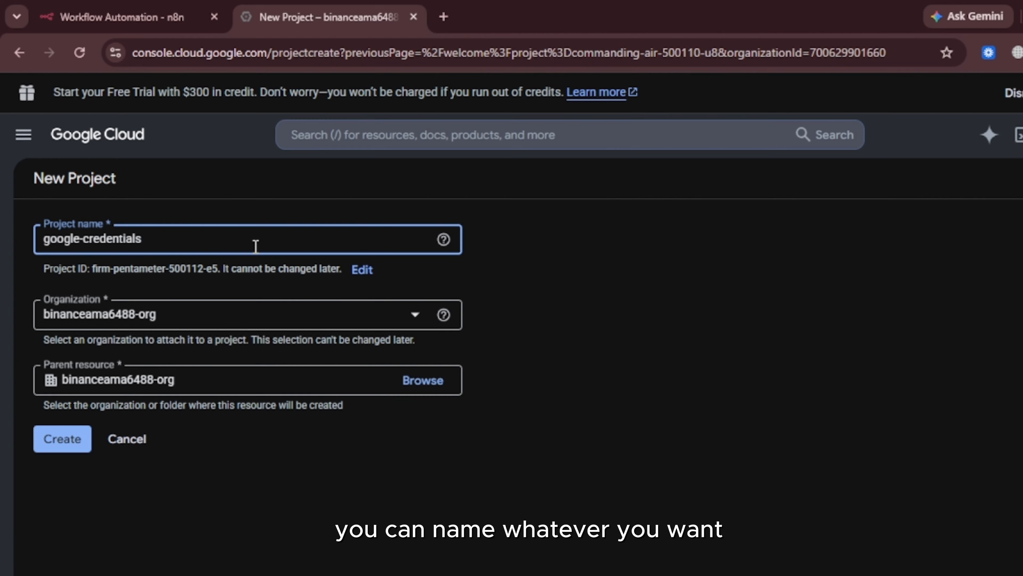
{"action": "left_click", "coordinate": [196, 314]}
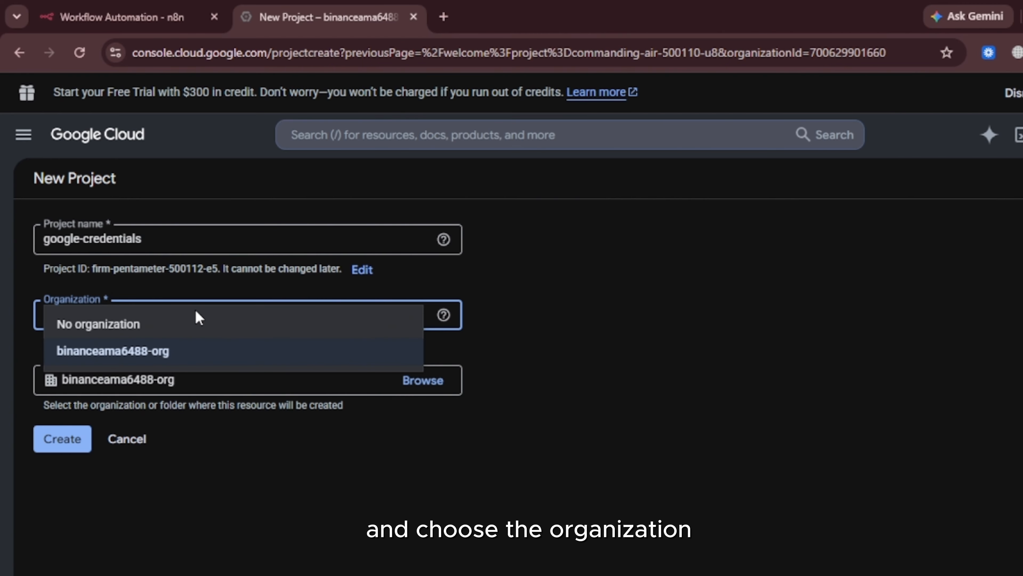
{"action": "left_click", "coordinate": [184, 329]}
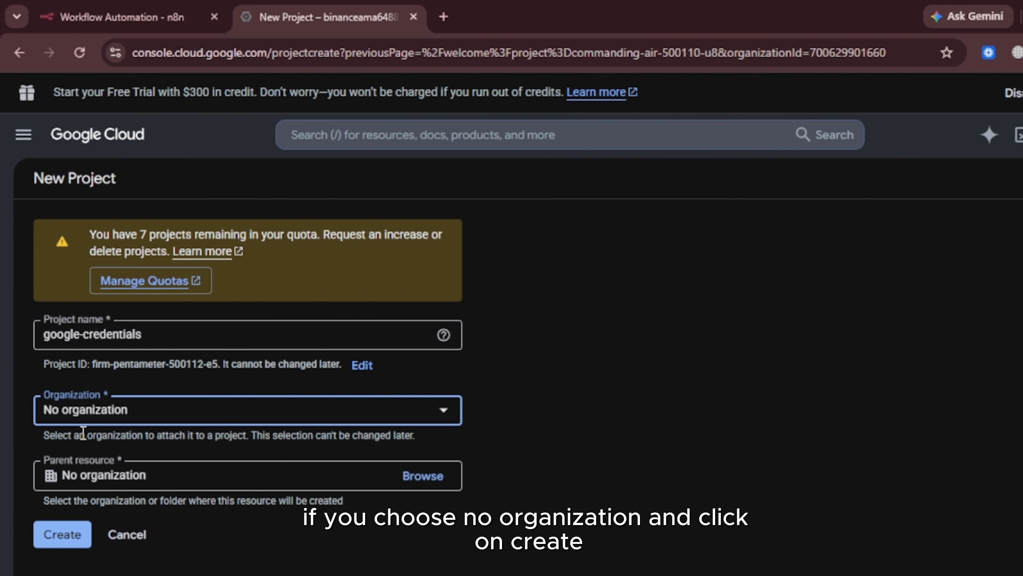
{"action": "left_click", "coordinate": [56, 532]}
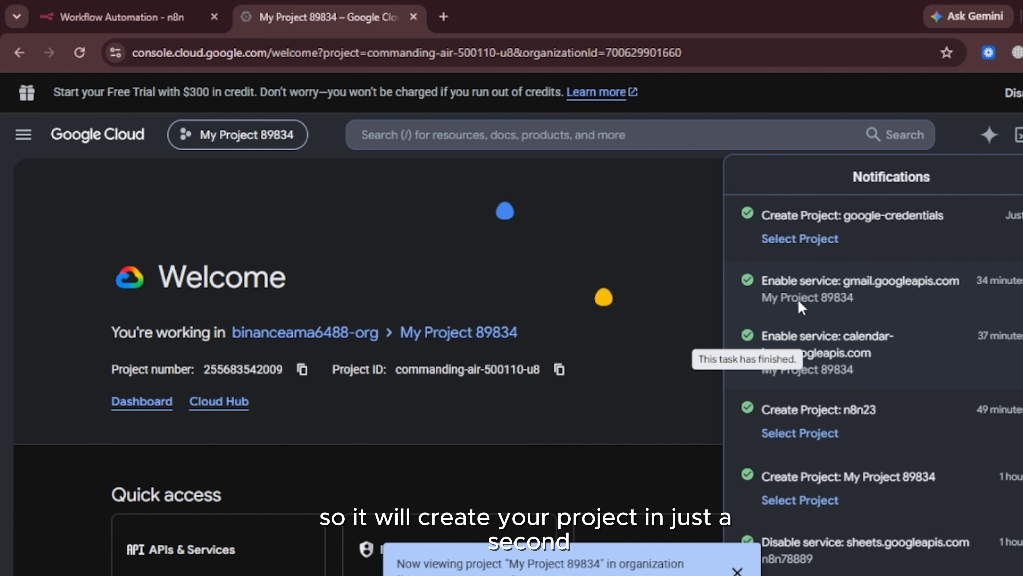
{"action": "left_click", "coordinate": [795, 239]}
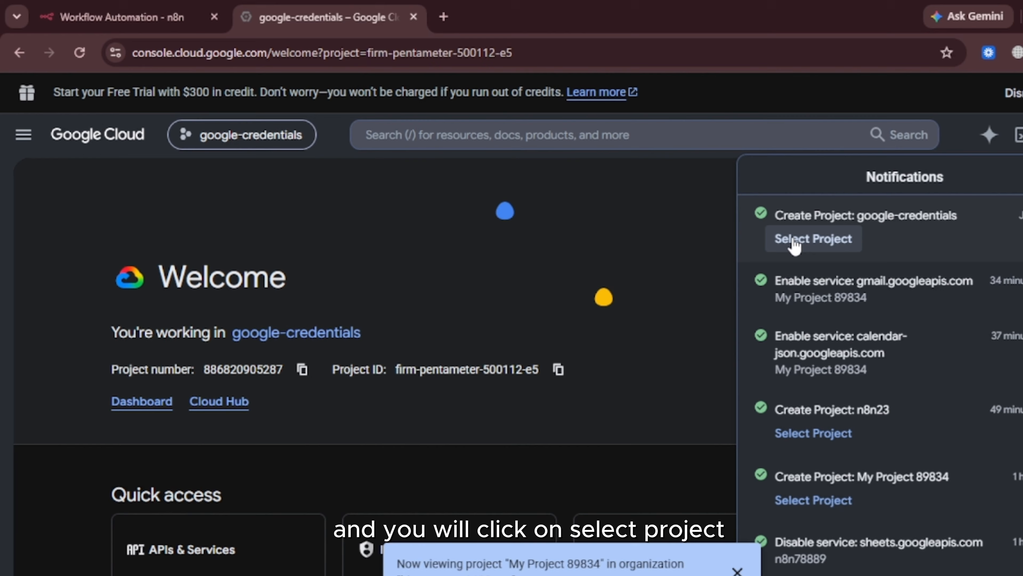
{"action": "left_click", "coordinate": [580, 247]}
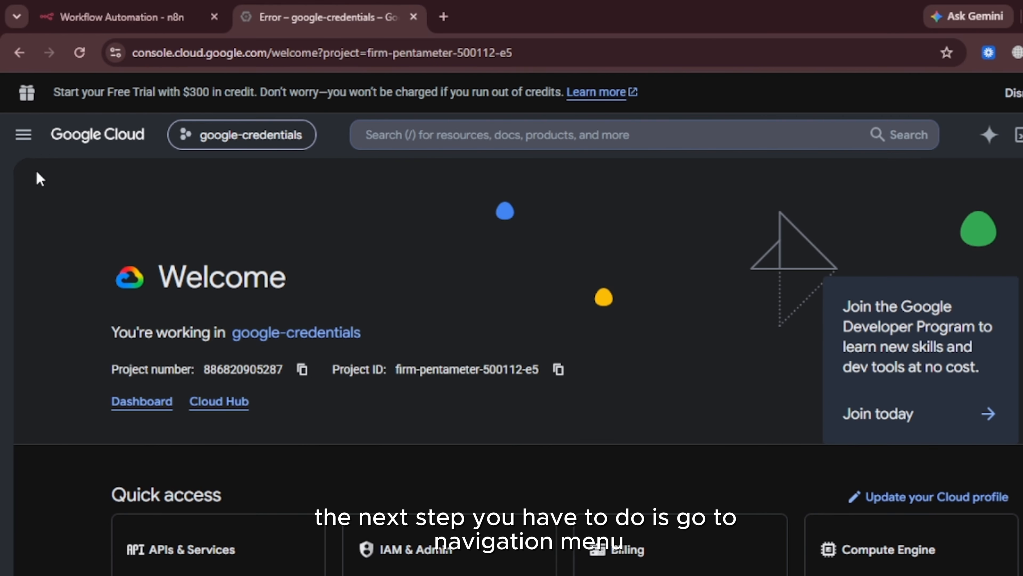
- Start the OAuth consent setup with app name 'n8n-credentials' and the account's support e-mail
{"action": "left_click", "coordinate": [15, 136]}
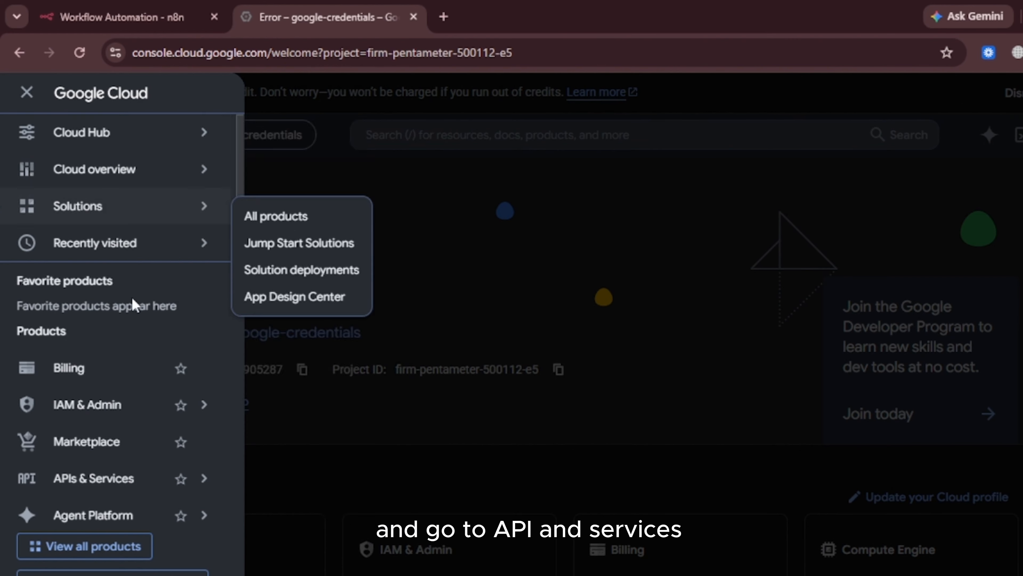
{"action": "mouse_move", "coordinate": [163, 485]}
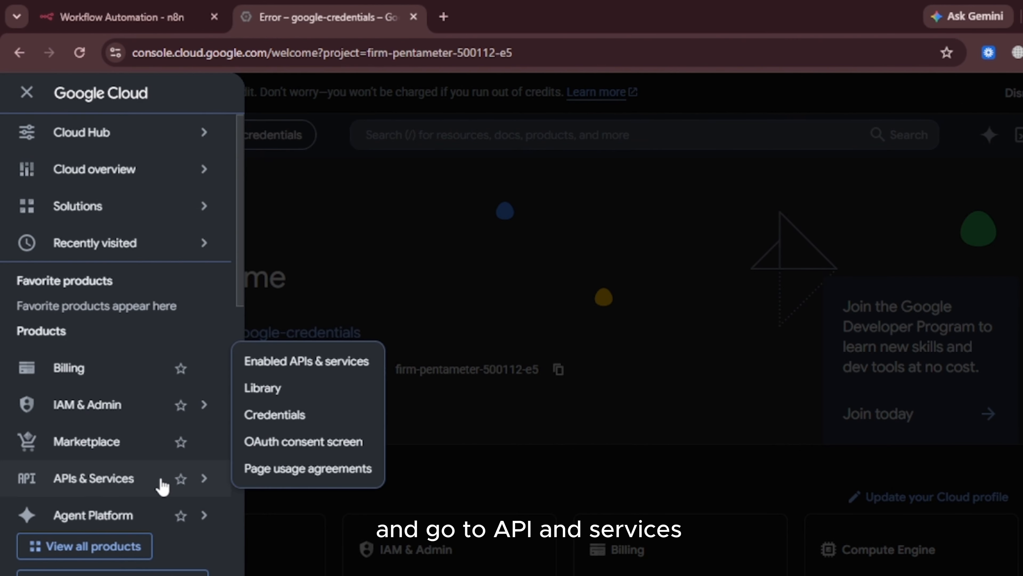
{"action": "left_click", "coordinate": [278, 443]}
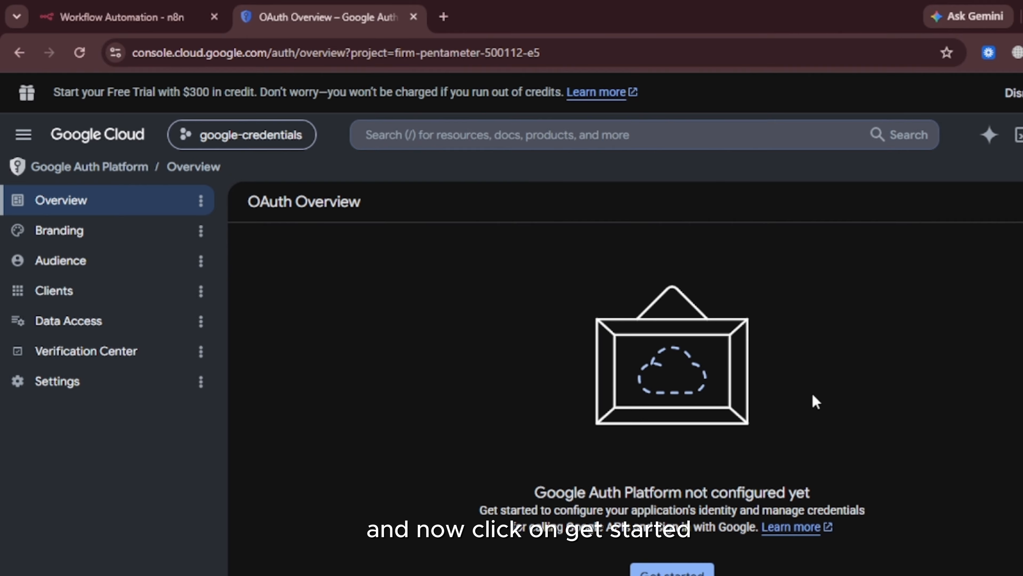
{"action": "left_click", "coordinate": [672, 571]}
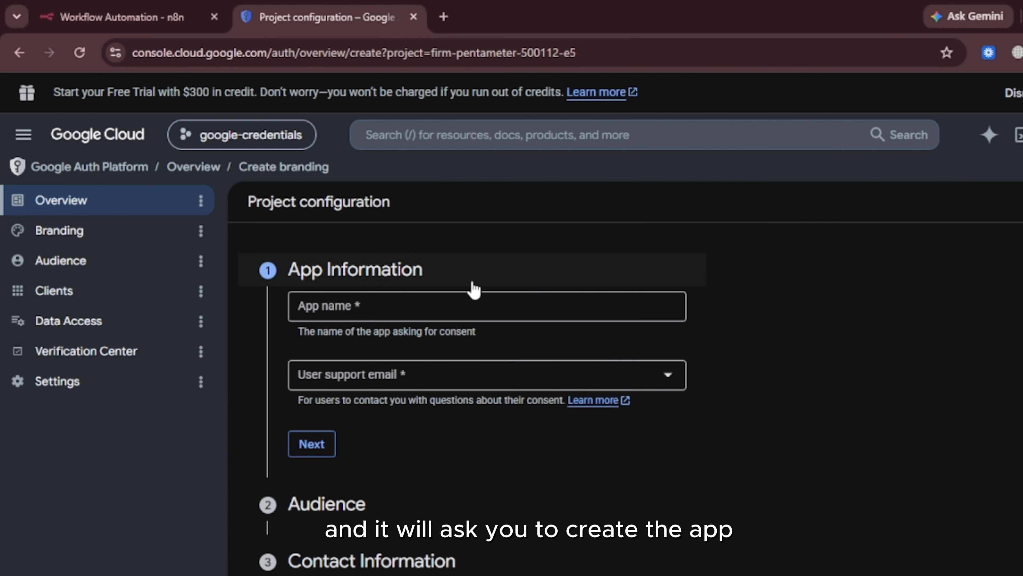
{"action": "left_click", "coordinate": [455, 302]}
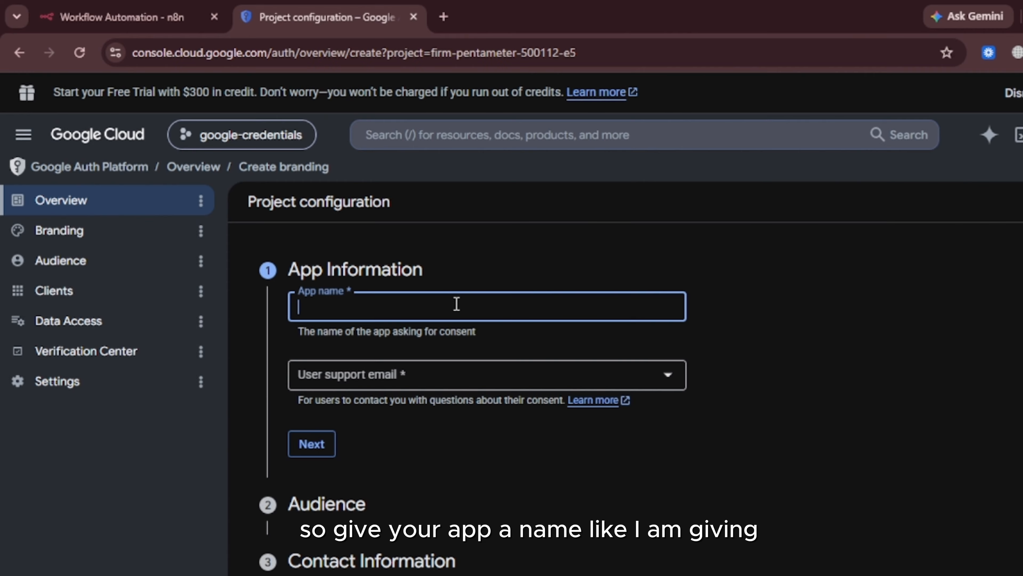
{"action": "type", "text": "n8n-c"}
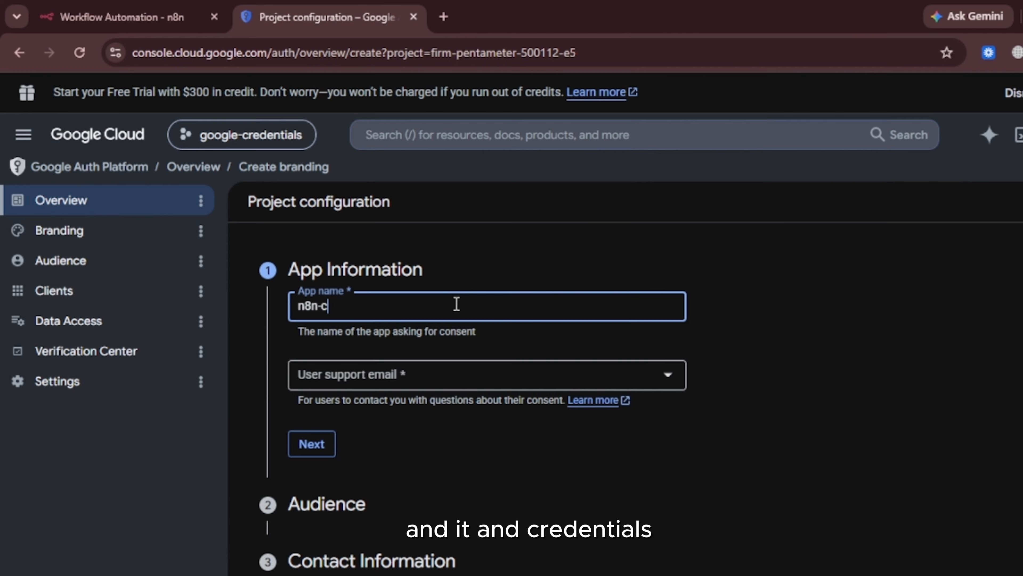
{"action": "type", "text": "redentials"}
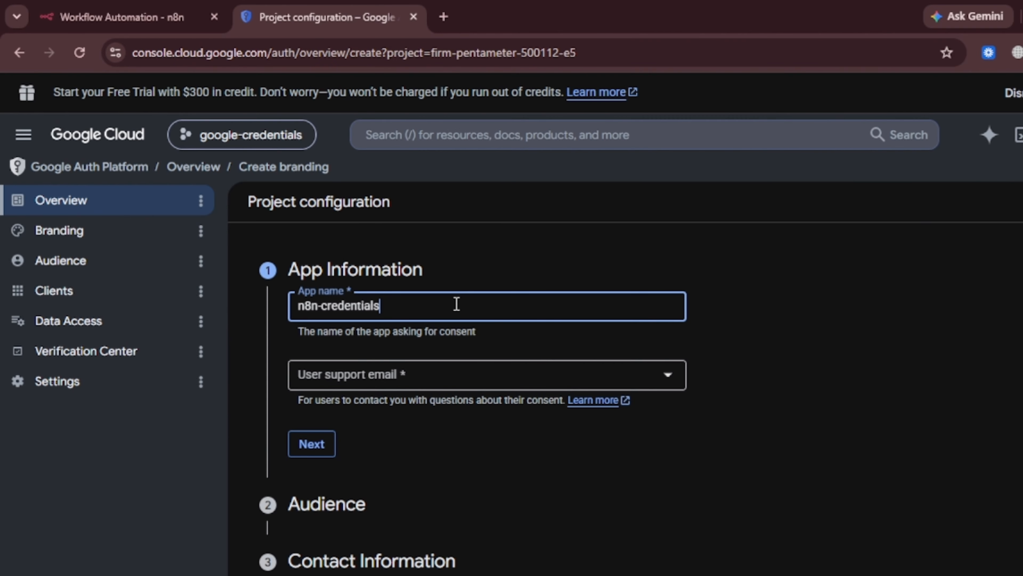
{"action": "left_click", "coordinate": [440, 387]}
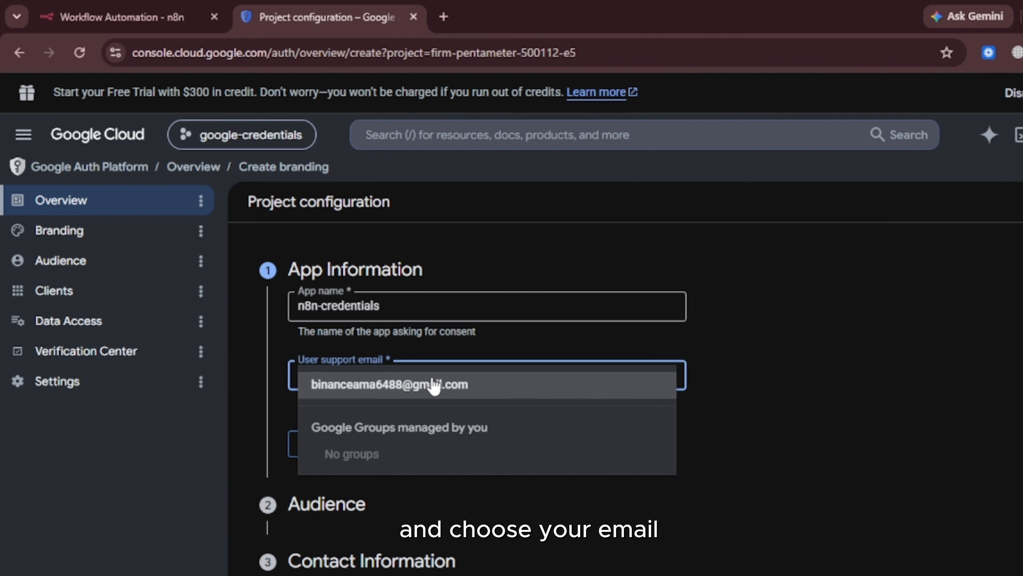
{"action": "left_click", "coordinate": [434, 387]}
{"action": "left_click", "coordinate": [309, 445]}
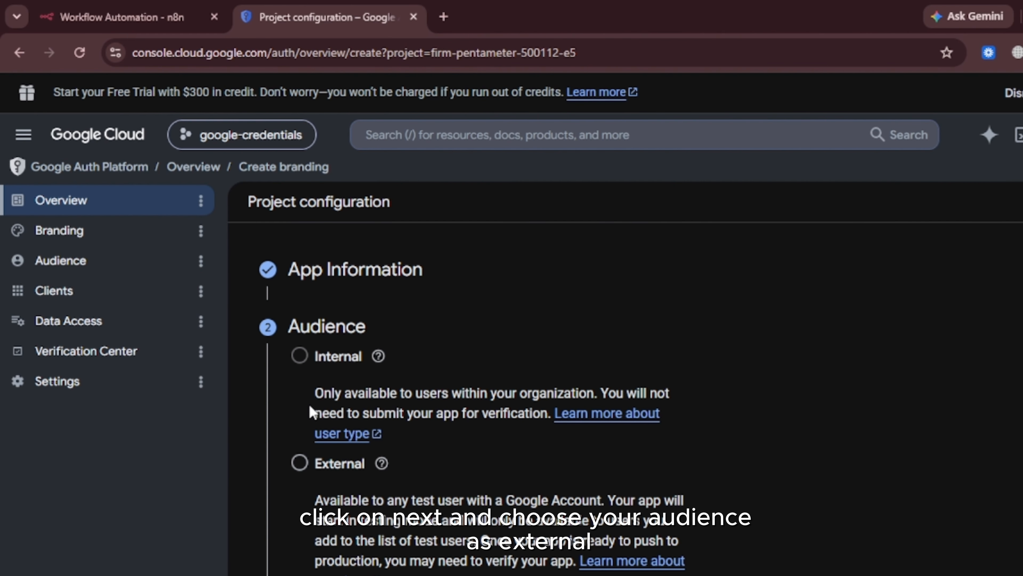
- Choose External audience, add the contact e-mail, accept the User Data Policy, and create the app
{"action": "left_click", "coordinate": [303, 463]}
{"action": "scroll", "coordinate": [304, 458], "scroll_direction": "down", "scroll_amount": 5}
{"action": "left_click", "coordinate": [309, 429]}
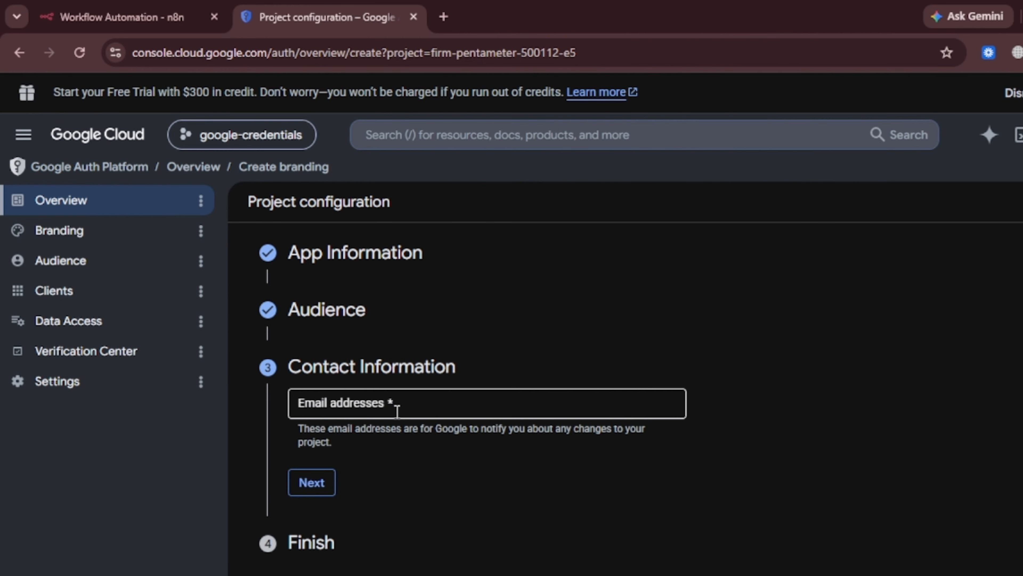
{"action": "left_click", "coordinate": [389, 404]}
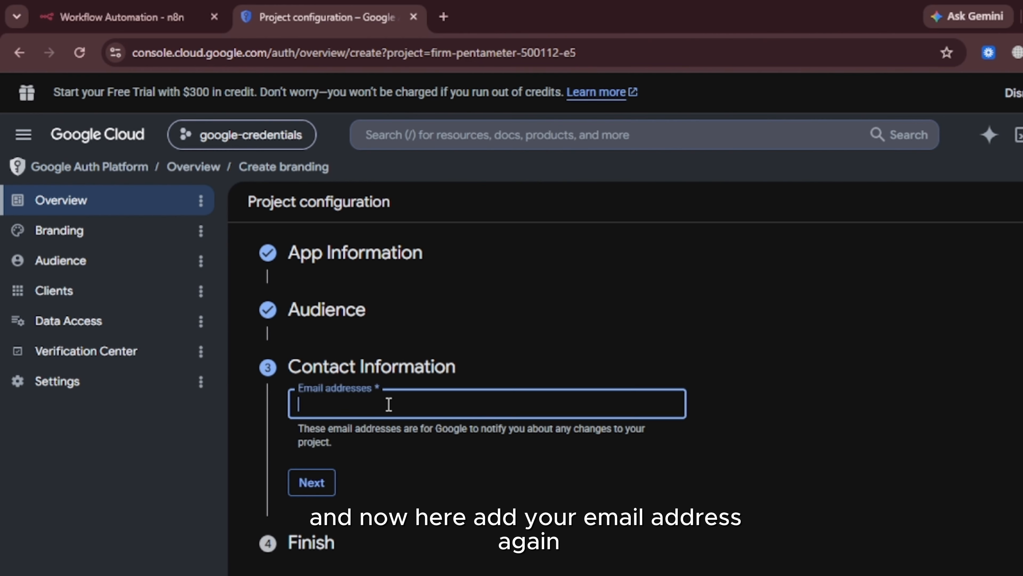
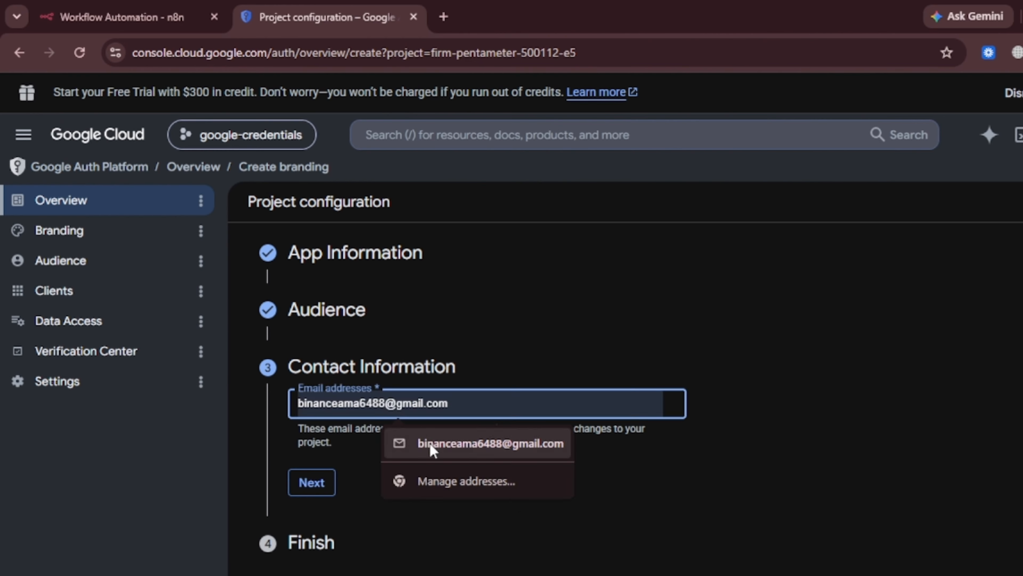
{"action": "left_click", "coordinate": [433, 447]}
{"action": "left_click", "coordinate": [311, 482]}
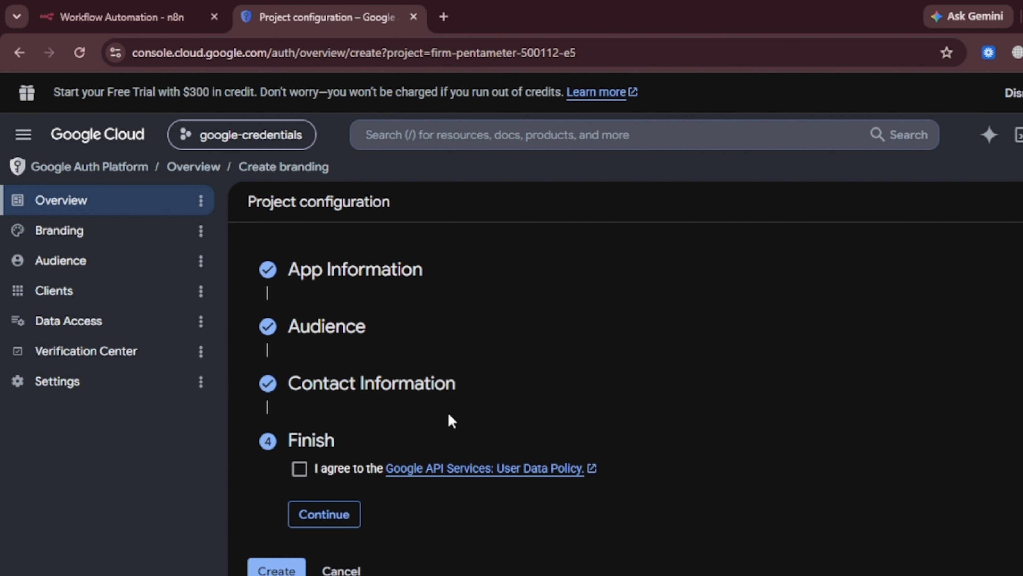
{"action": "left_click", "coordinate": [300, 469]}
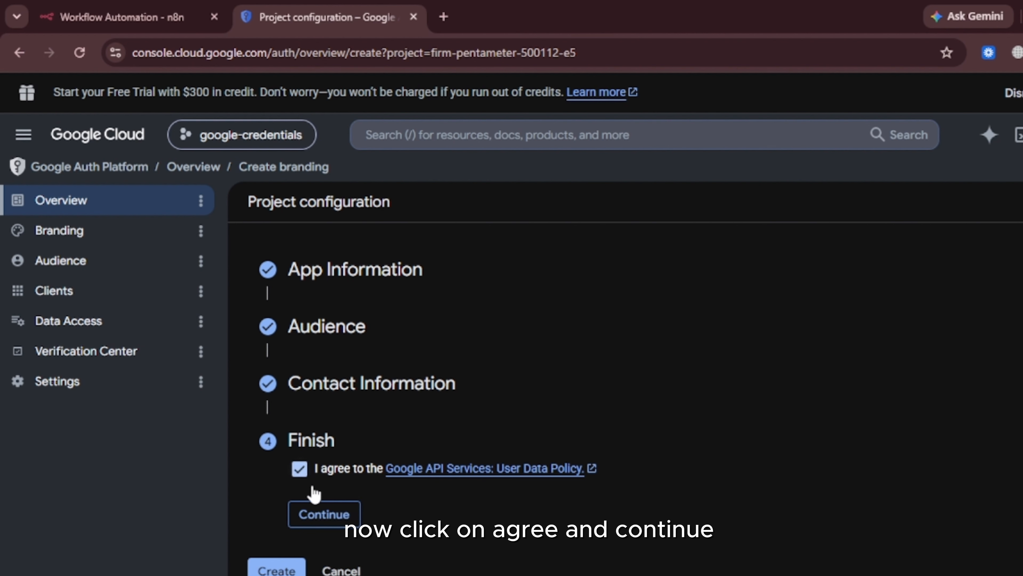
{"action": "left_click", "coordinate": [323, 515]}
{"action": "left_click", "coordinate": [282, 494]}
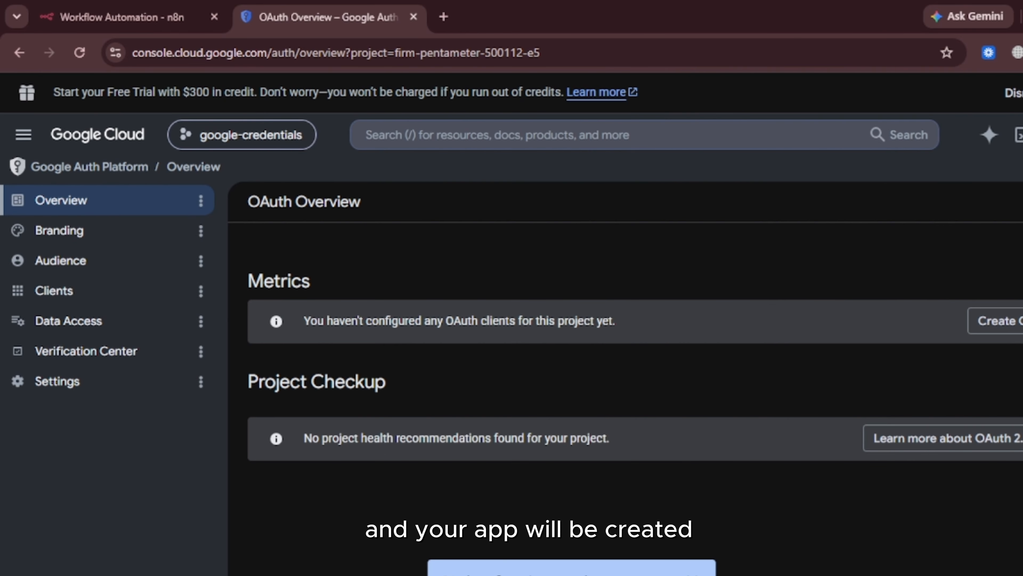
- Start a new OAuth client of type Web application, keeping the default name Web client 1
{"action": "left_click", "coordinate": [692, 570]}
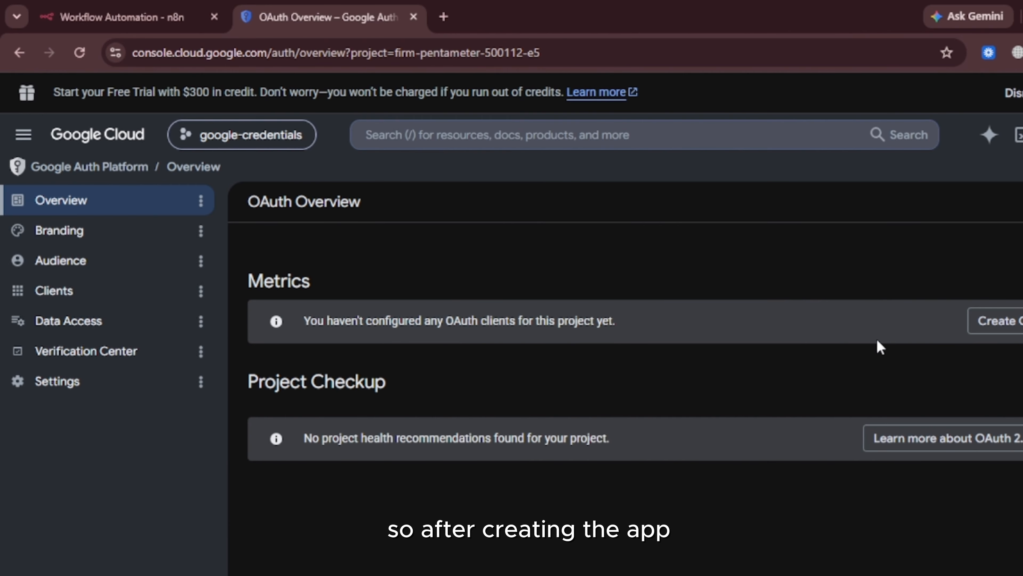
{"action": "left_click", "coordinate": [1015, 325]}
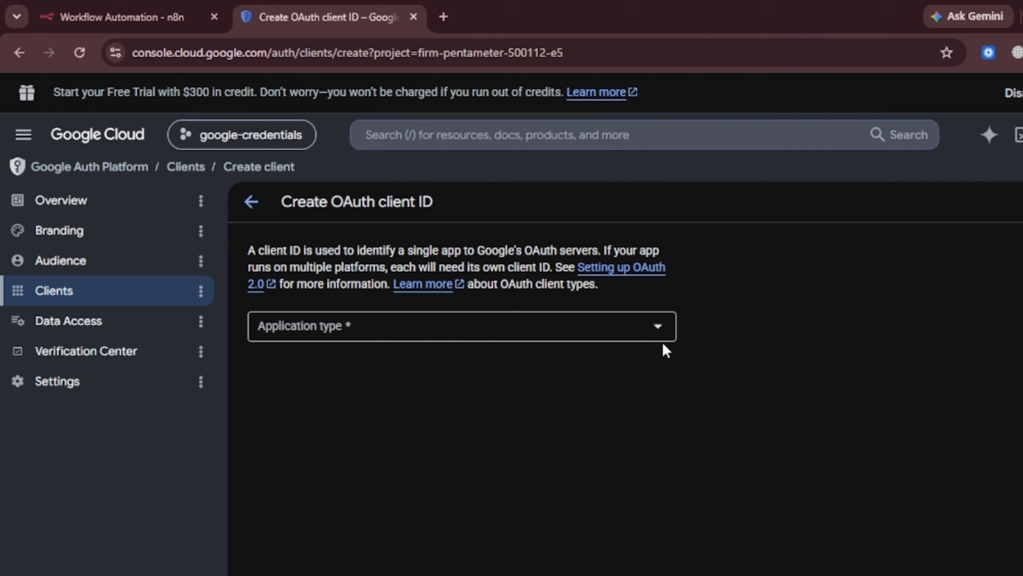
{"action": "left_click", "coordinate": [512, 338]}
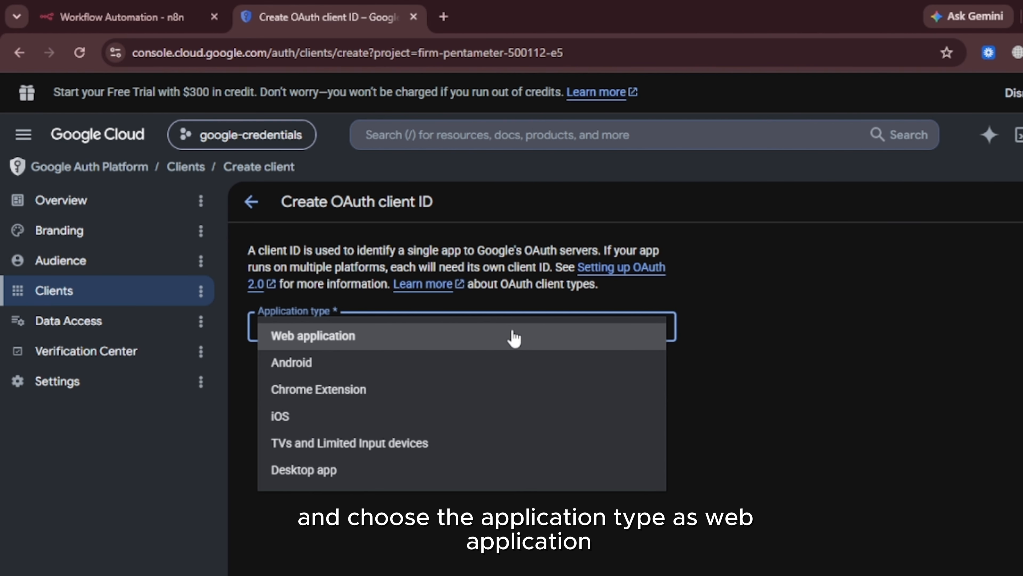
{"action": "left_click", "coordinate": [482, 339]}
{"action": "left_click", "coordinate": [432, 379]}
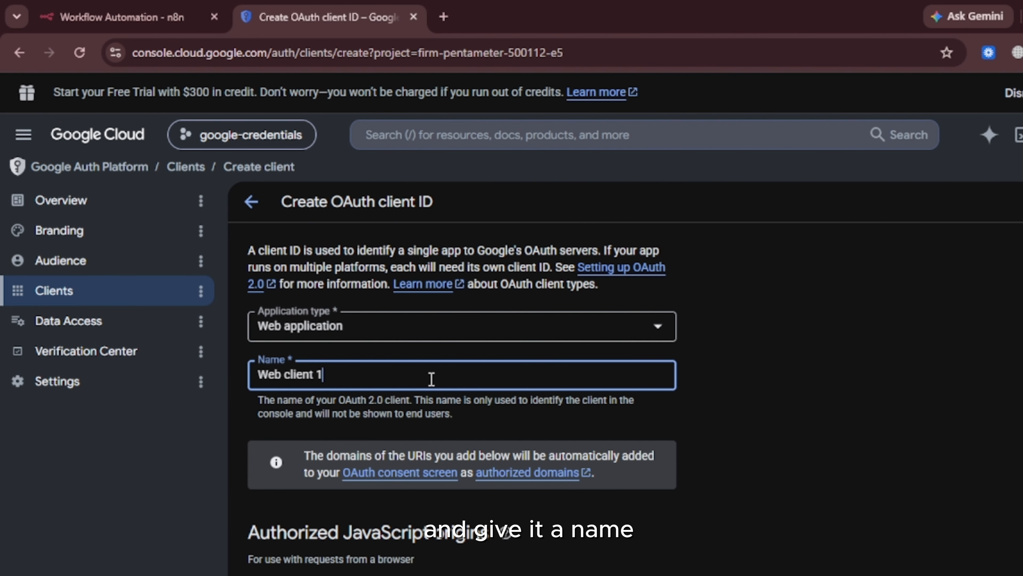
{"action": "scroll", "coordinate": [432, 379], "scroll_direction": "down", "scroll_amount": 2}
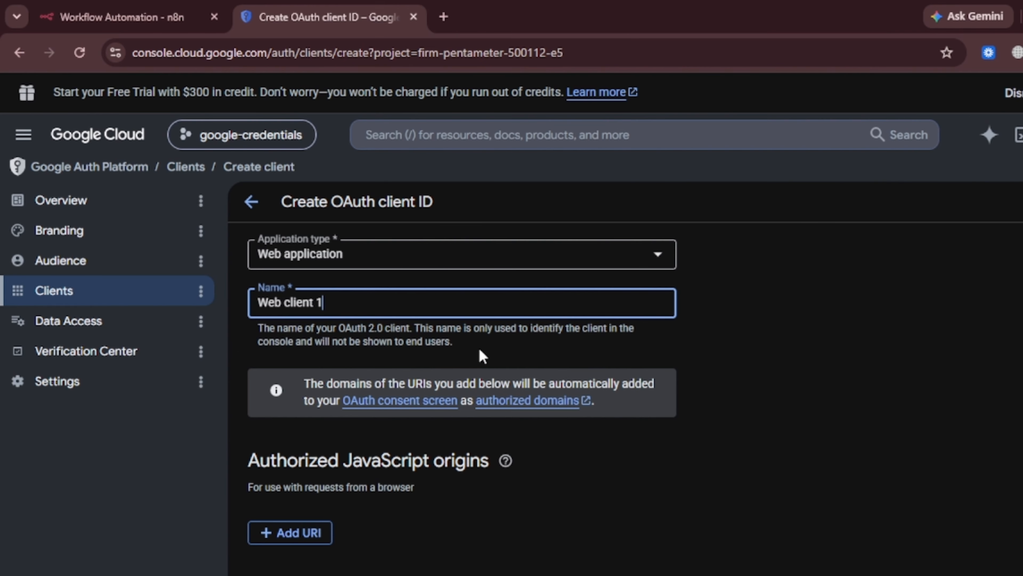
{"action": "scroll", "coordinate": [398, 449], "scroll_direction": "down", "scroll_amount": 5}
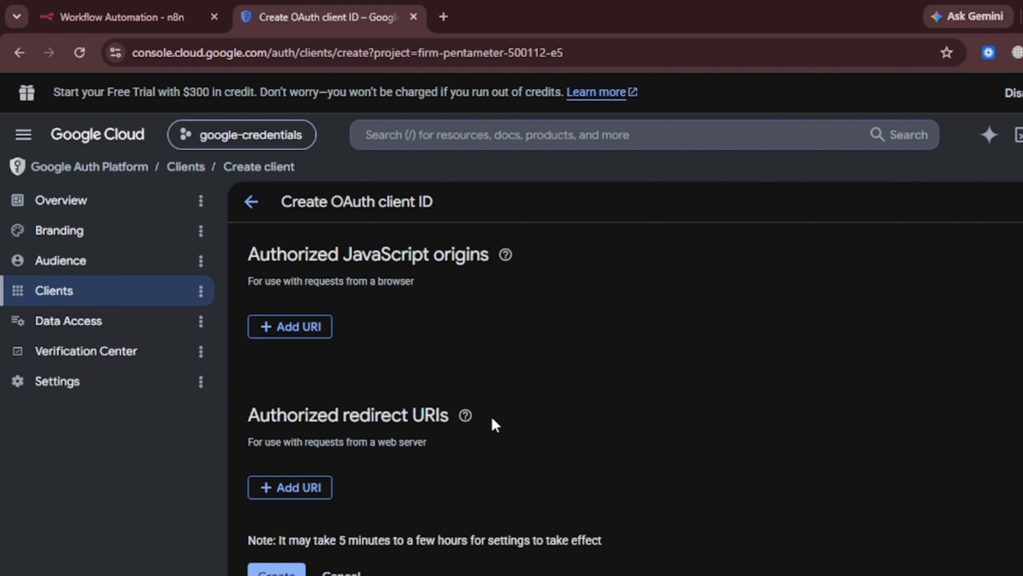
- Add n8n's OAuth redirect URL as an authorized redirect URI and create the client
{"action": "left_click", "coordinate": [177, 8]}
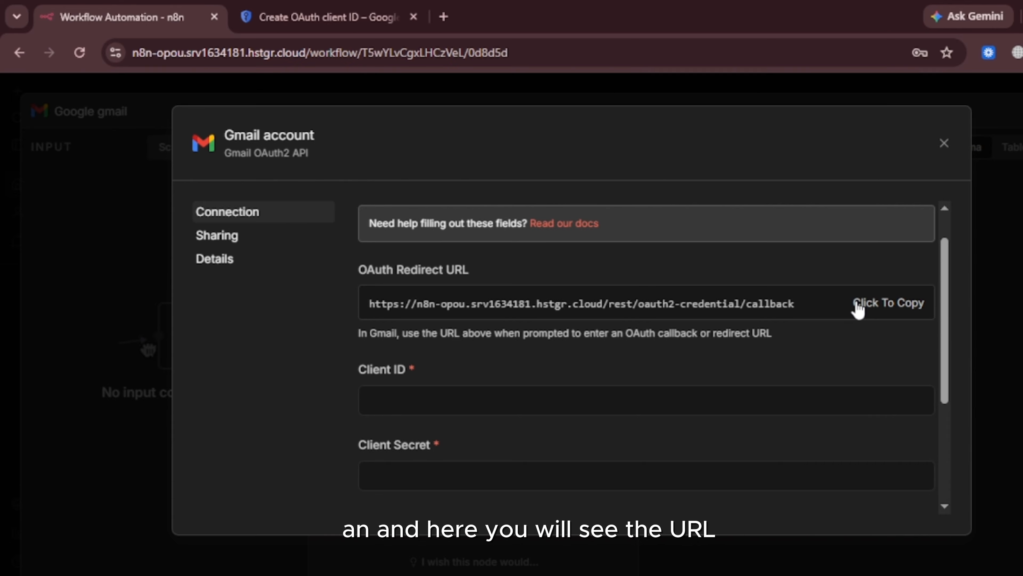
{"action": "left_click", "coordinate": [858, 310]}
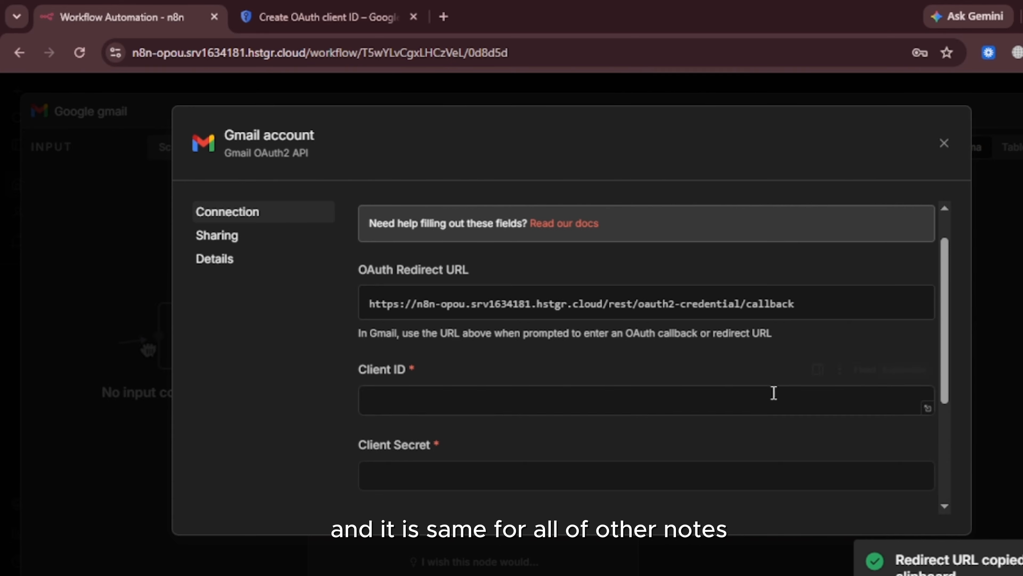
{"action": "left_click", "coordinate": [371, 8]}
{"action": "left_click", "coordinate": [288, 488]}
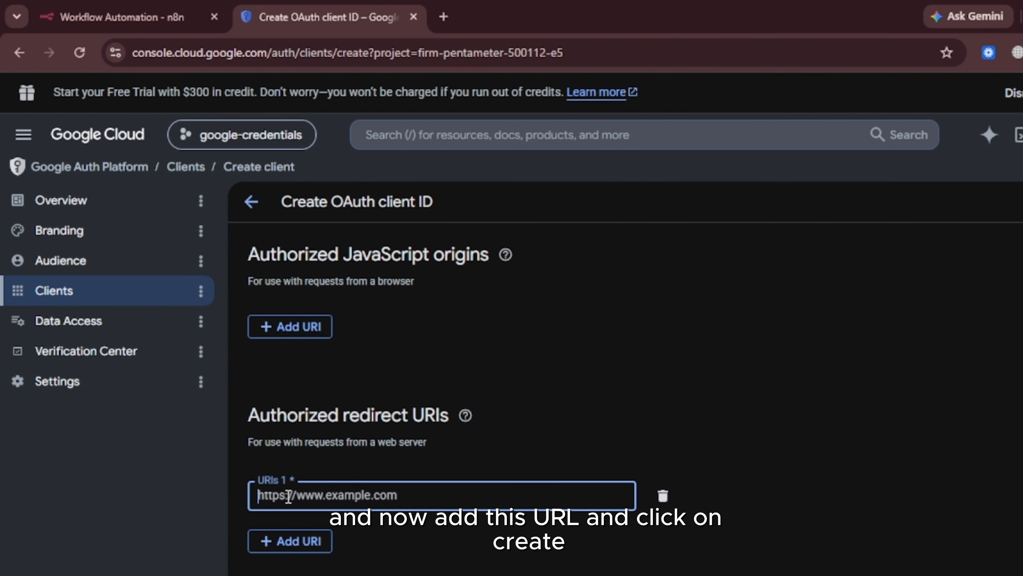
{"action": "key", "text": "ctrl+v"}
{"action": "scroll", "coordinate": [378, 495], "scroll_direction": "down", "scroll_amount": 1}
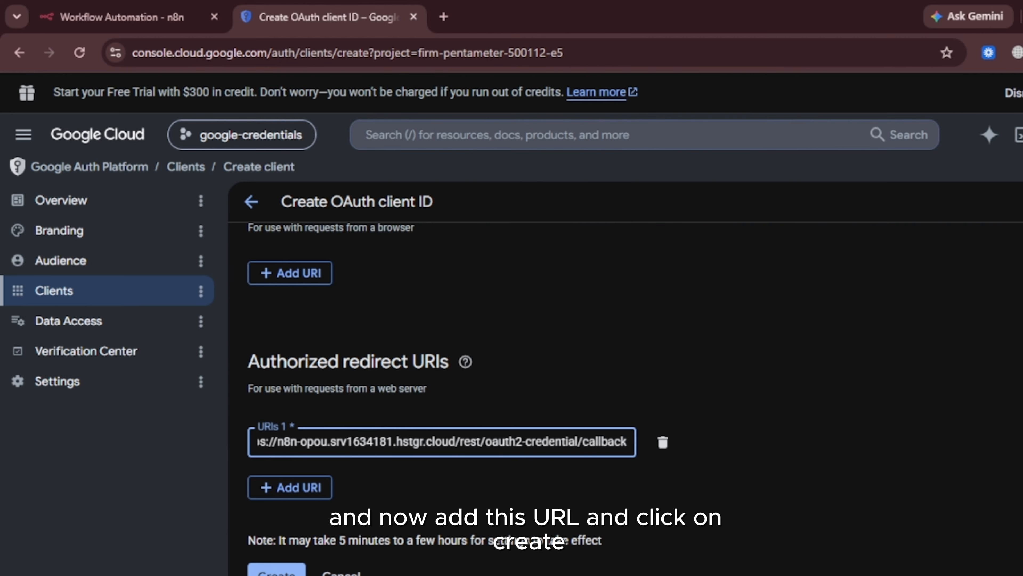
{"action": "left_click", "coordinate": [277, 571]}
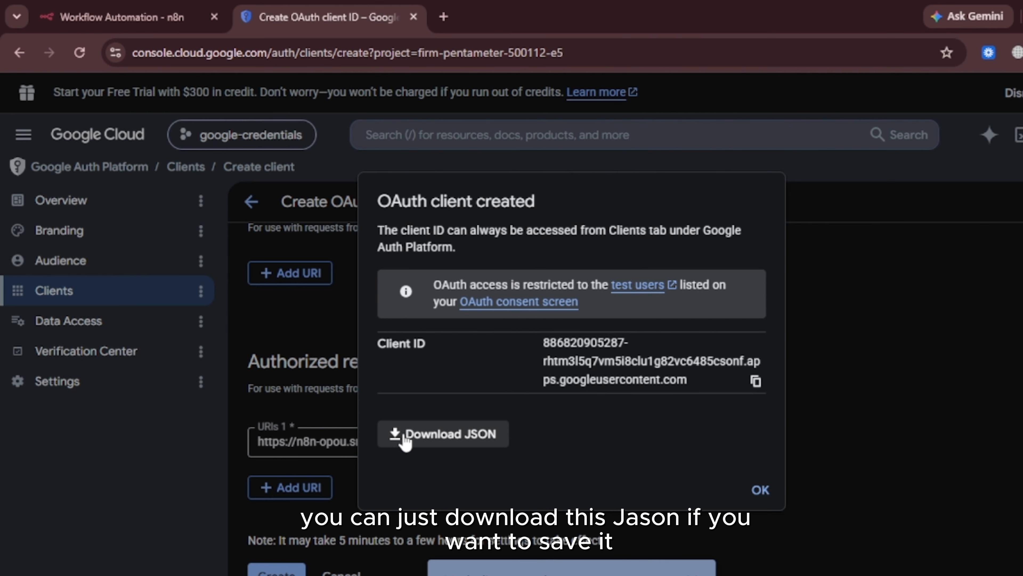
- Publish the OAuth app from the Audience page, moving it from Testing to In production
{"action": "left_click", "coordinate": [761, 491]}
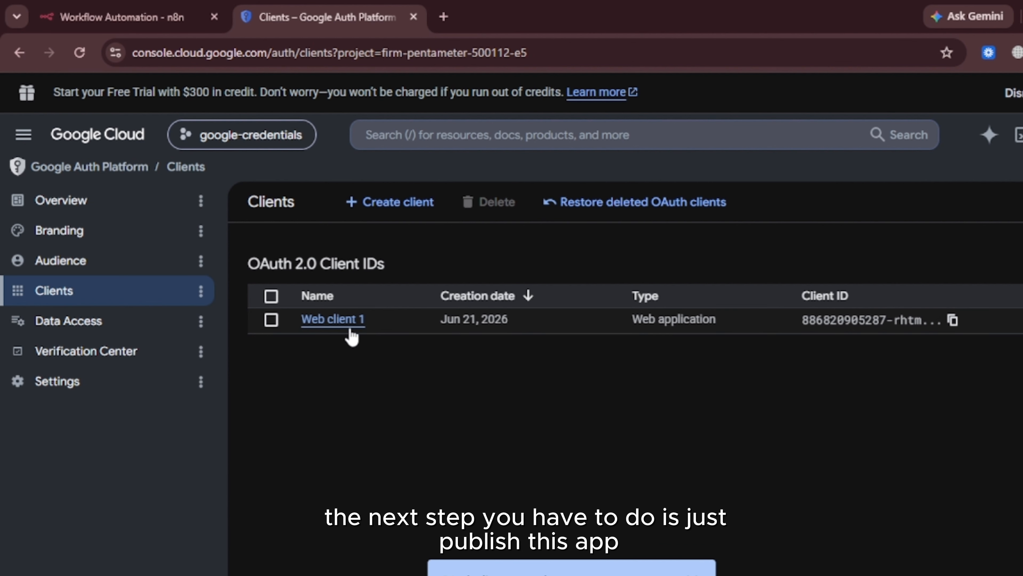
{"action": "left_click", "coordinate": [57, 262]}
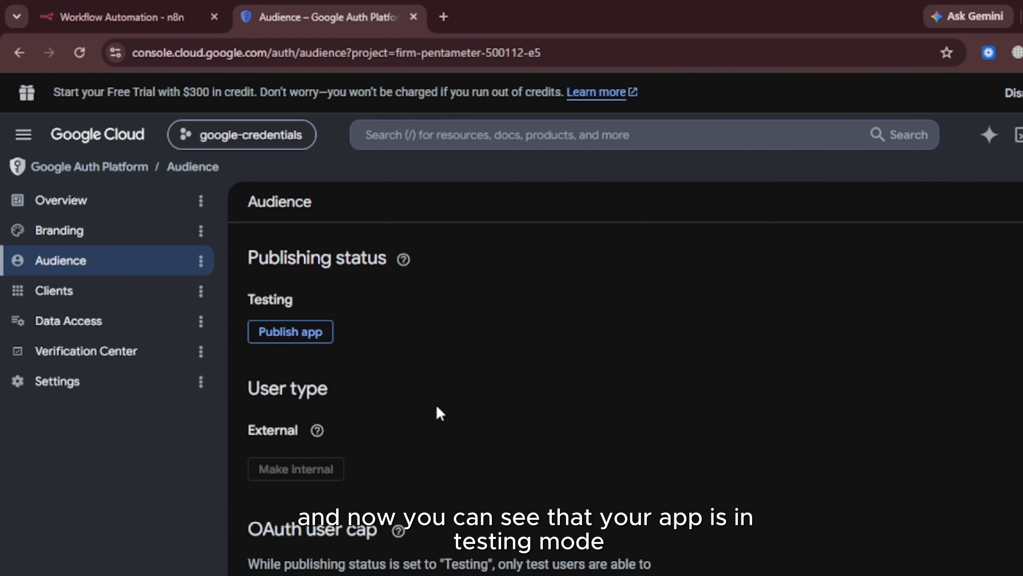
{"action": "left_click", "coordinate": [544, 304]}
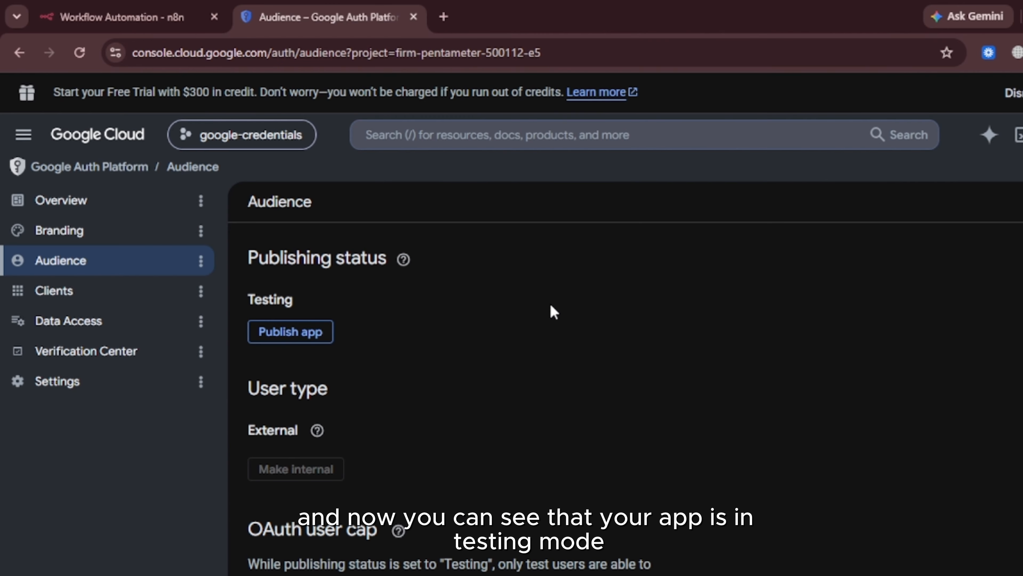
{"action": "left_click", "coordinate": [313, 339]}
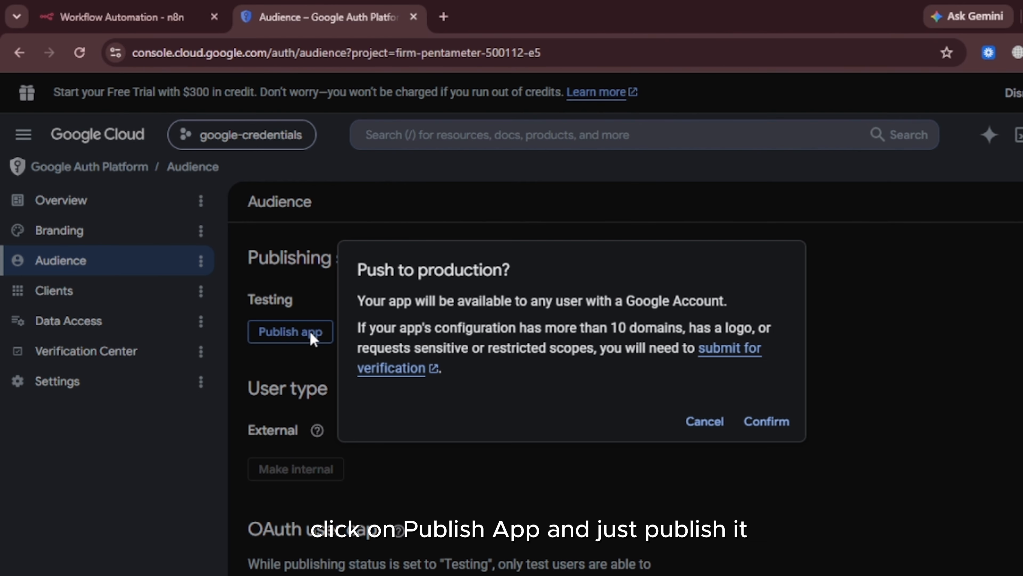
{"action": "left_click", "coordinate": [768, 421]}
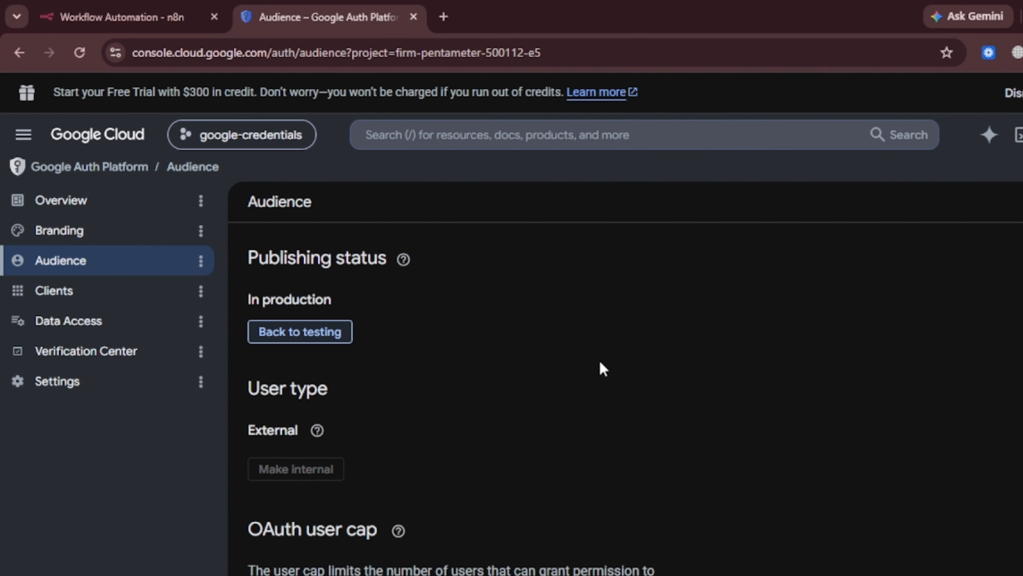
- Open Web client 1 from the API Credentials page and review its n8n redirect URI and secret
{"action": "left_click", "coordinate": [23, 134]}
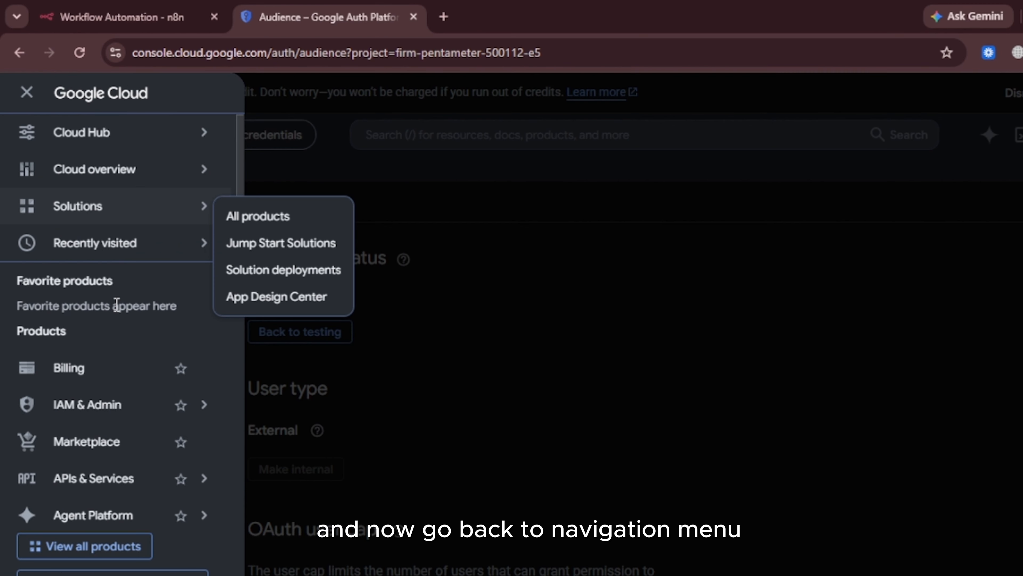
{"action": "mouse_move", "coordinate": [178, 473]}
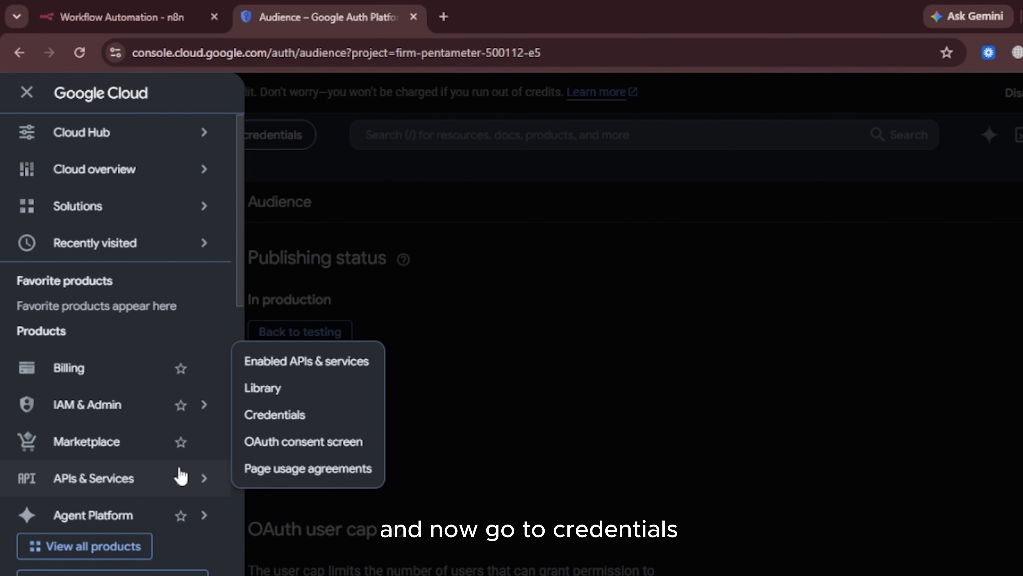
{"action": "left_click", "coordinate": [286, 415]}
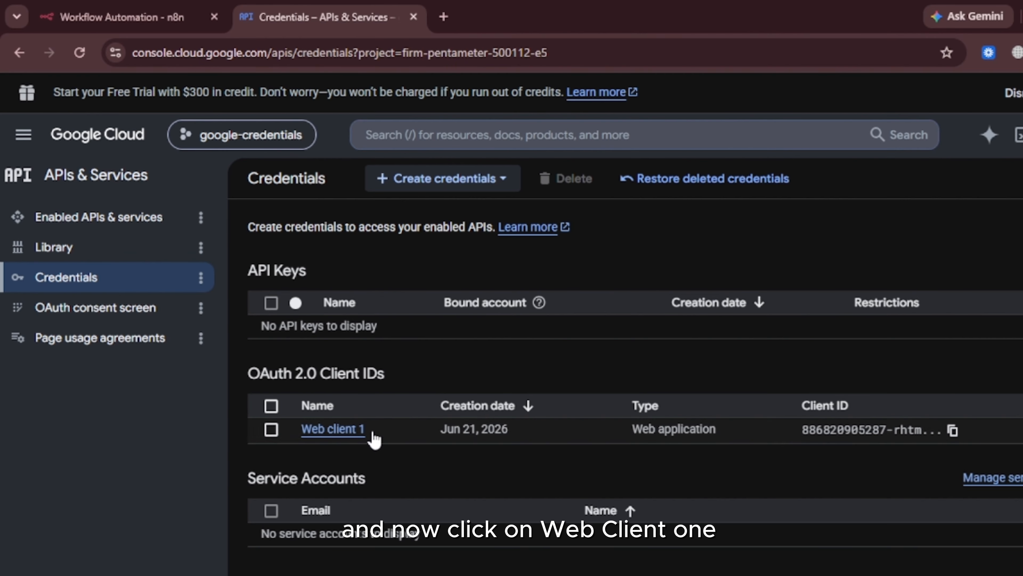
{"action": "left_click", "coordinate": [365, 427]}
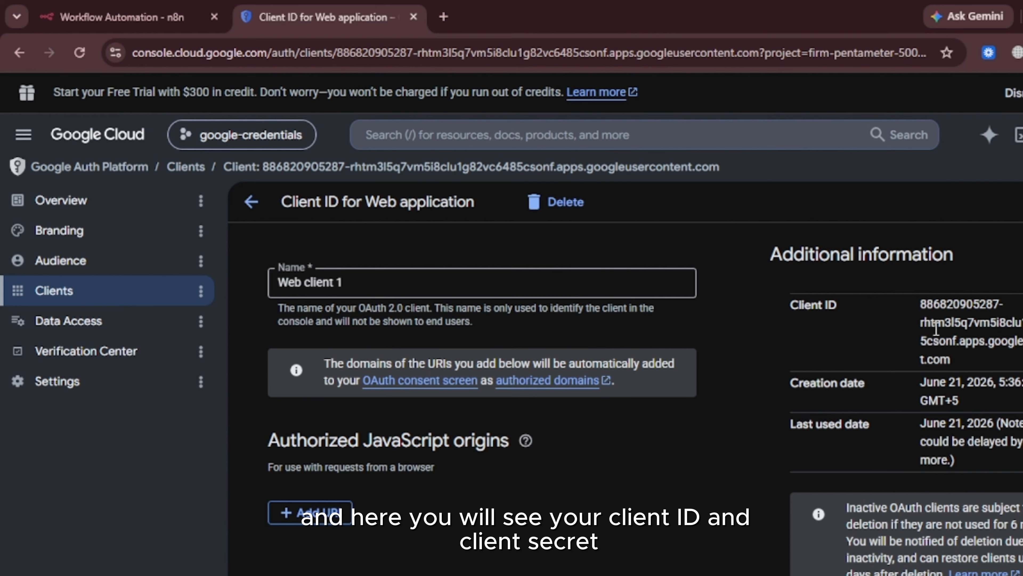
{"action": "scroll", "coordinate": [935, 329], "scroll_direction": "down", "scroll_amount": 7}
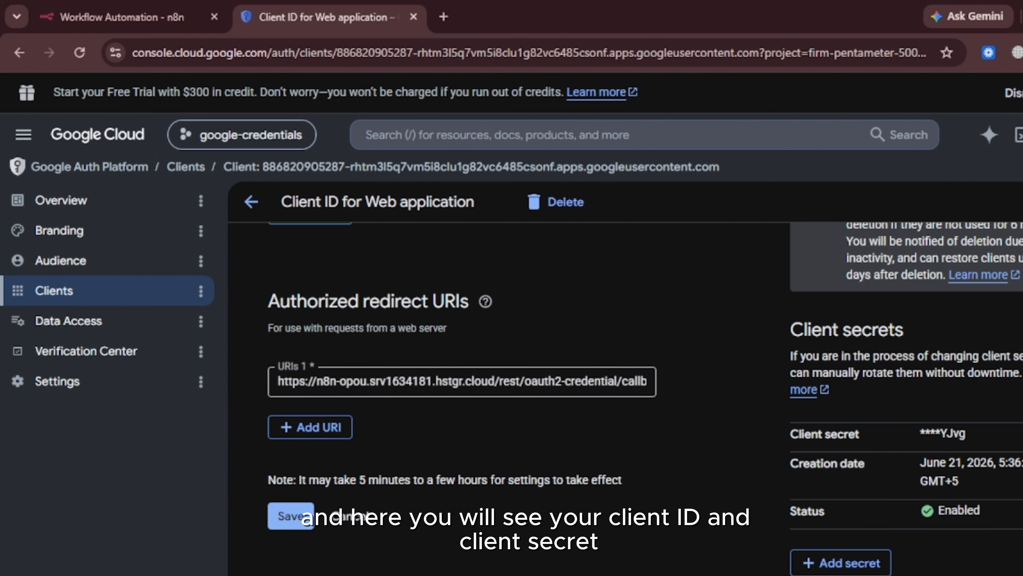
{"action": "scroll", "coordinate": [862, 364], "scroll_direction": "up", "scroll_amount": 4}
{"action": "scroll", "coordinate": [941, 340], "scroll_direction": "up", "scroll_amount": 3}
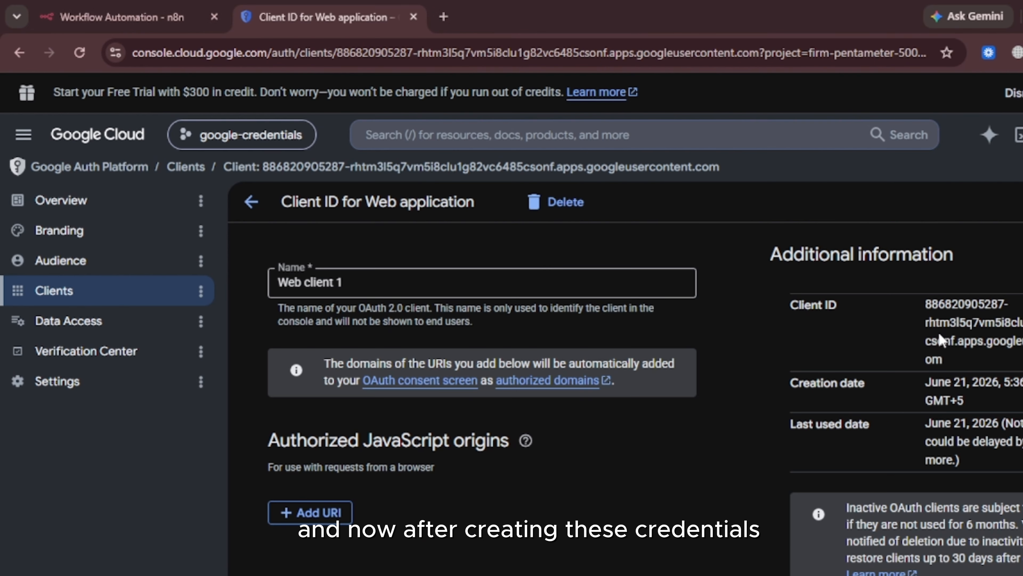
{"action": "scroll", "coordinate": [940, 340], "scroll_direction": "down", "scroll_amount": 7}
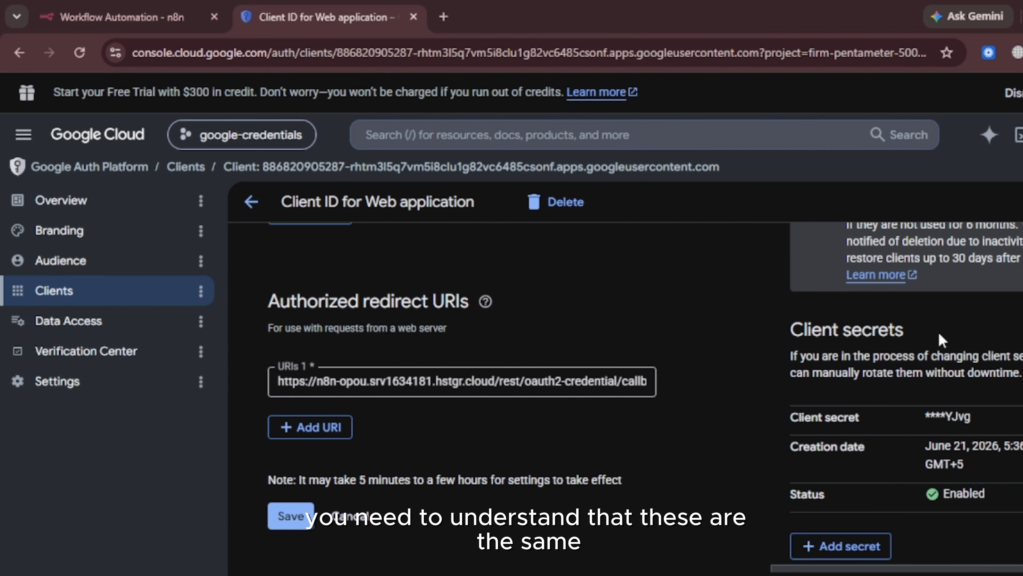
{"action": "scroll", "coordinate": [948, 350], "scroll_direction": "up", "scroll_amount": 1}
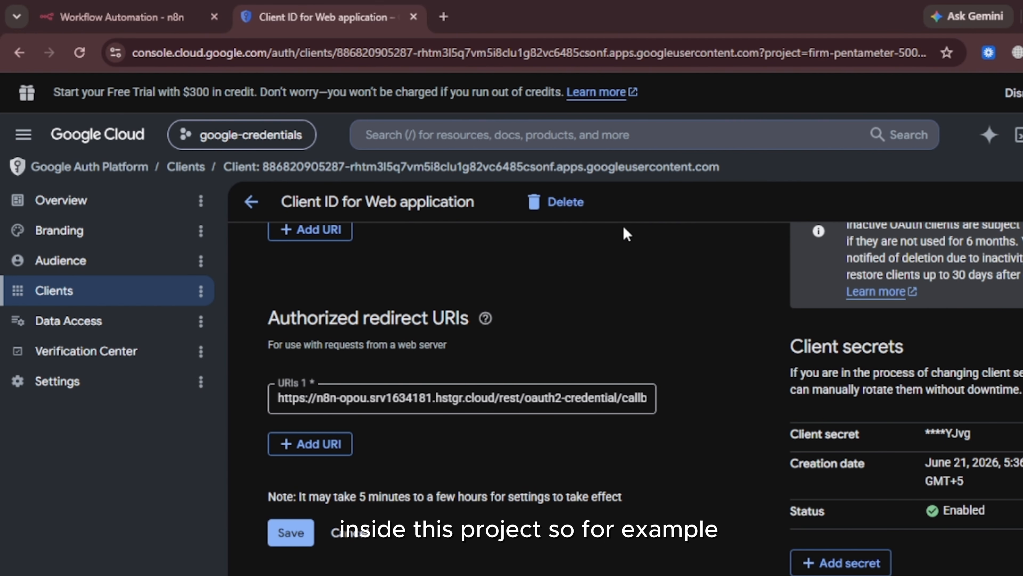
- Search 'google gmail', enable the Gmail API, and return to the Credentials page
{"action": "left_click", "coordinate": [111, 14]}
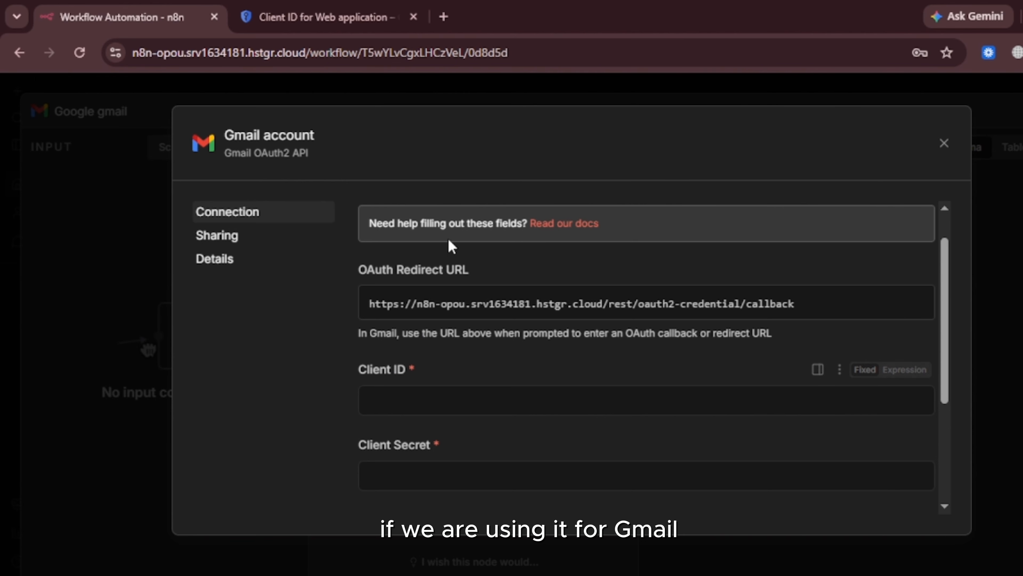
{"action": "left_click", "coordinate": [301, 7]}
{"action": "left_click", "coordinate": [453, 133]}
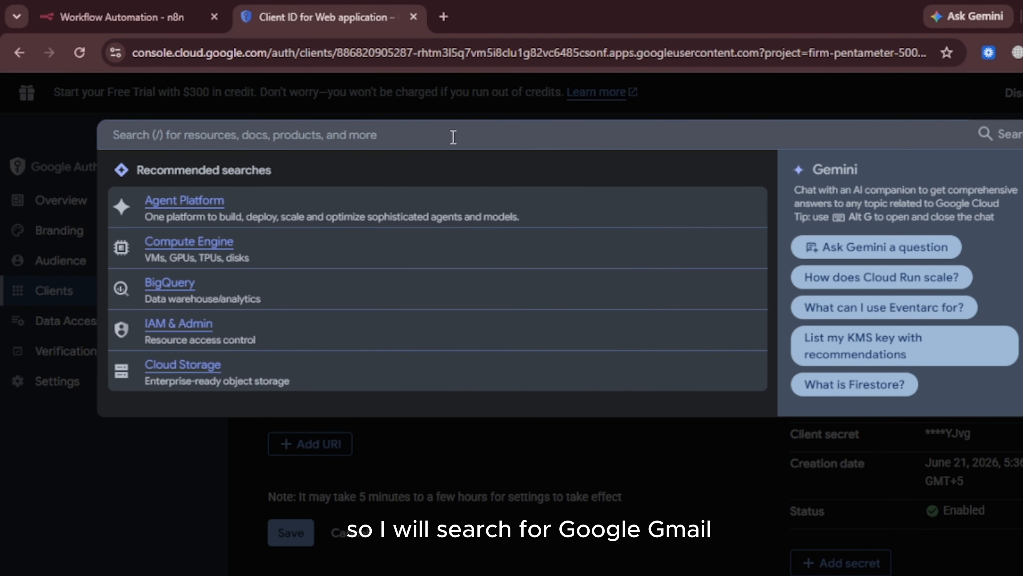
{"action": "type", "text": "google gmail"}
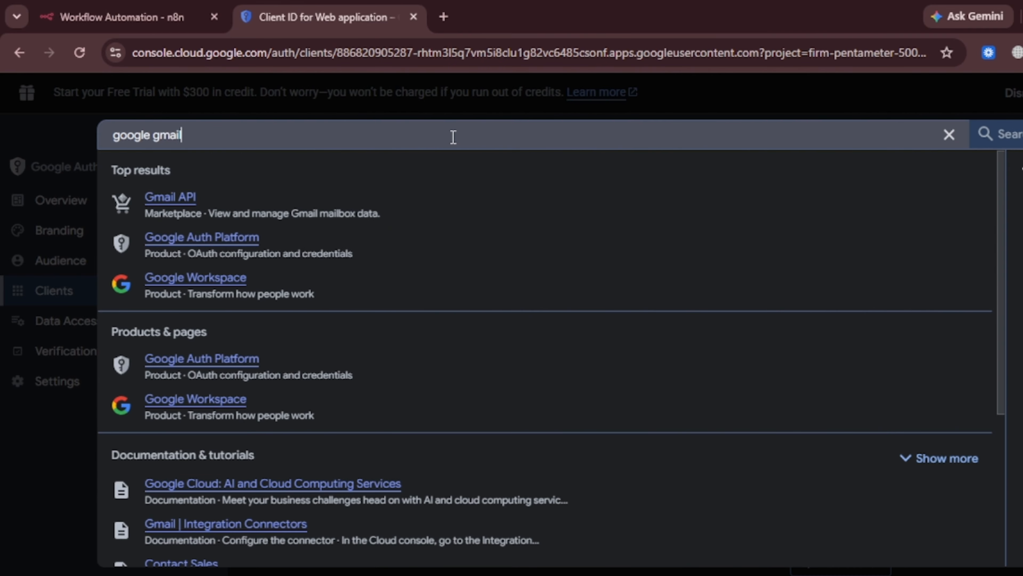
{"action": "left_click", "coordinate": [170, 201]}
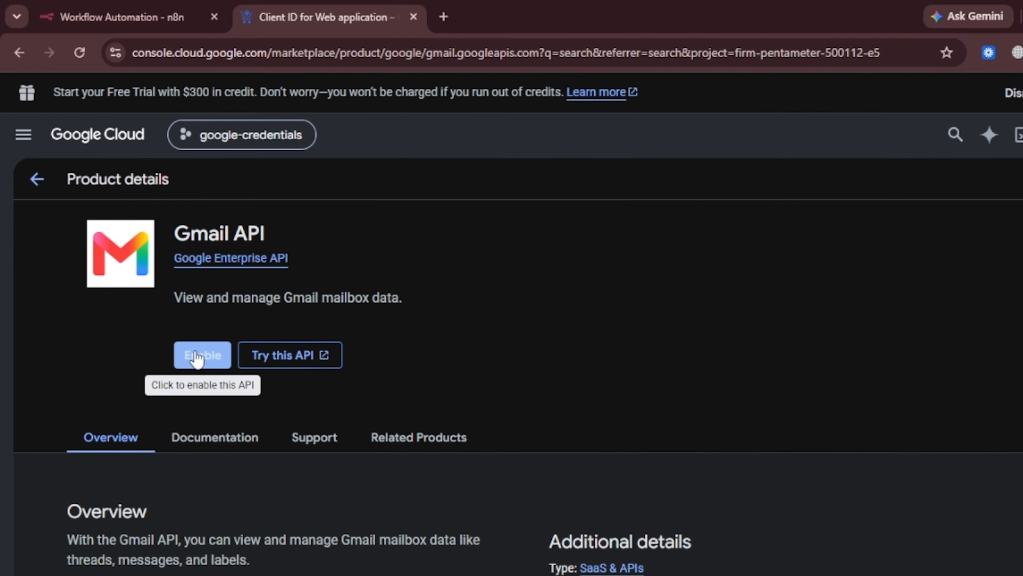
{"action": "left_click", "coordinate": [197, 355]}
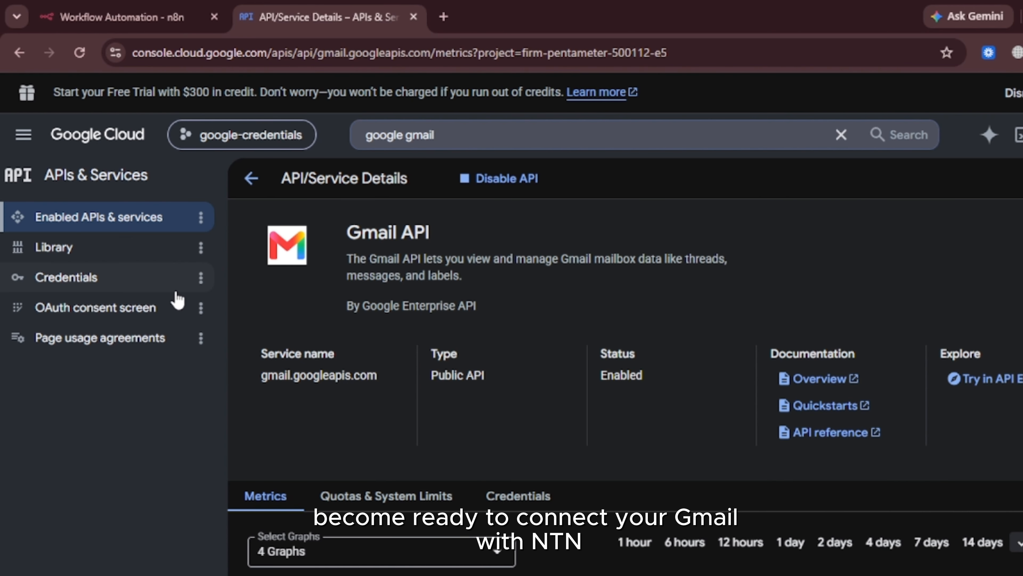
{"action": "left_click", "coordinate": [111, 282]}
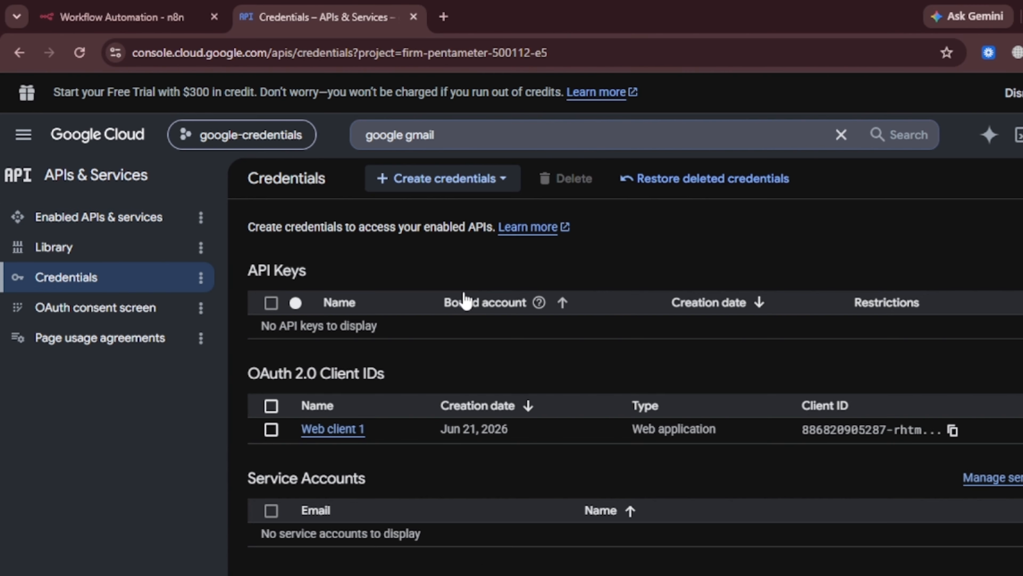
- Copy Web client 1's Client ID into the n8n Gmail credential's Client ID field
{"action": "left_click", "coordinate": [338, 430]}
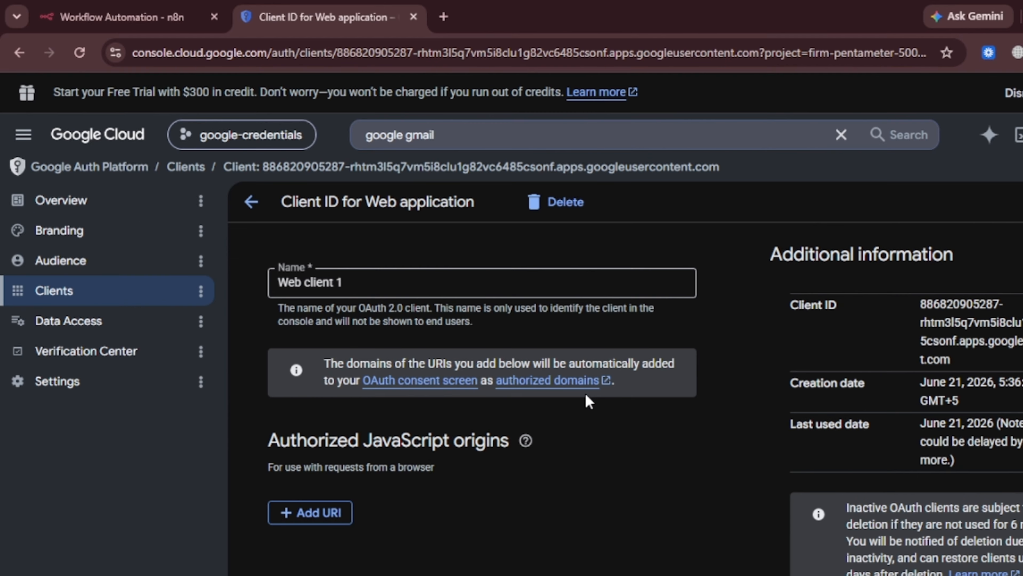
{"action": "scroll", "coordinate": [768, 456], "scroll_direction": "down", "scroll_amount": 2}
{"action": "scroll", "coordinate": [770, 463], "scroll_direction": "up", "scroll_amount": 2}
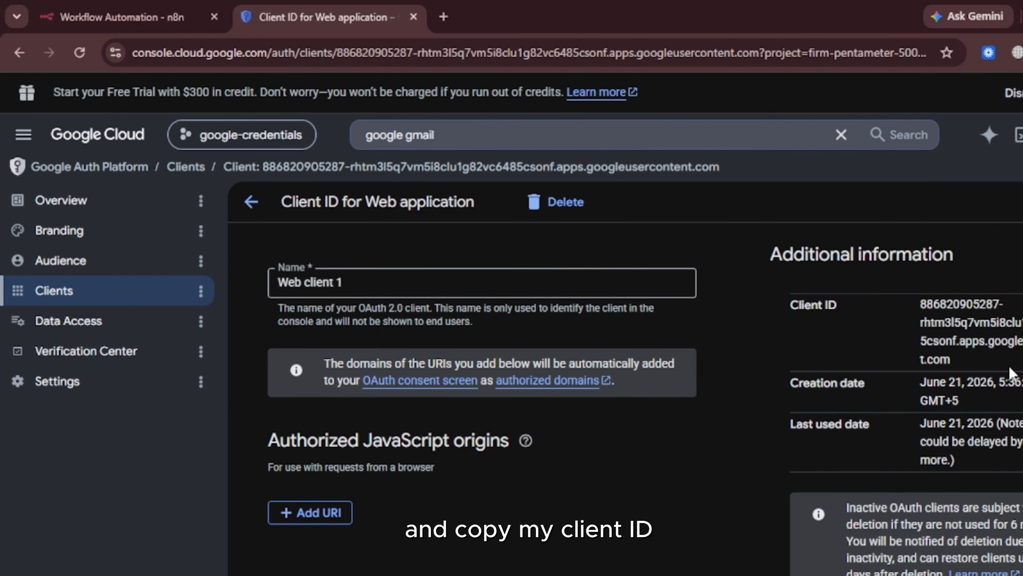
{"action": "left_click_drag", "start_coordinate": [971, 368], "coordinate": [893, 301]}
{"action": "key", "text": "ctrl+c"}
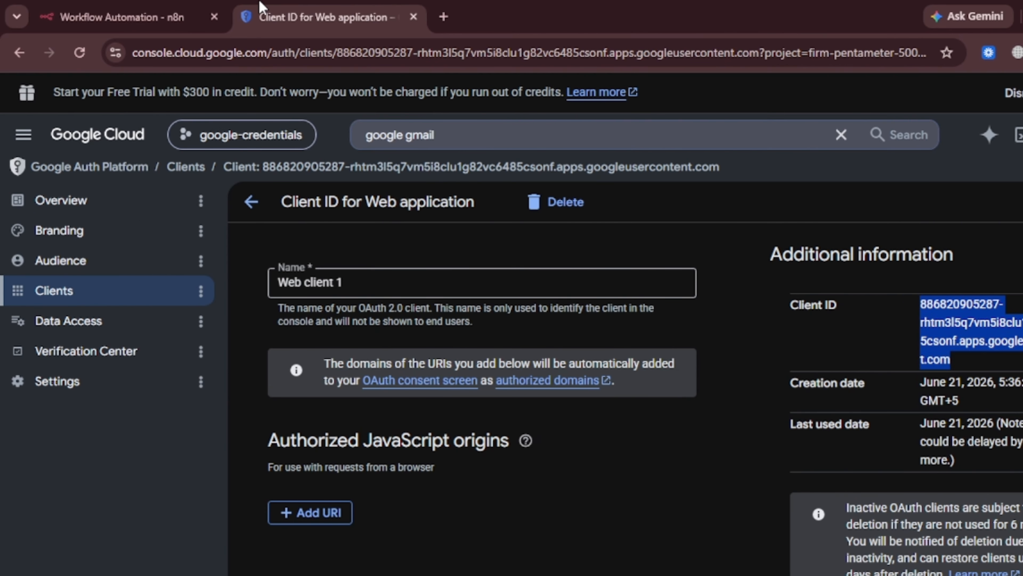
{"action": "left_click", "coordinate": [133, 16]}
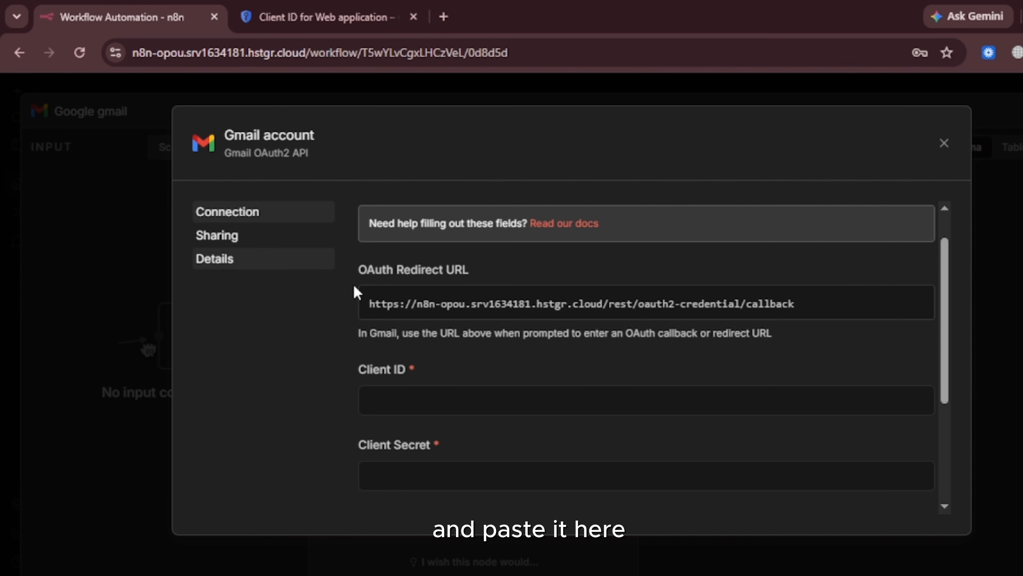
{"action": "left_click", "coordinate": [391, 408]}
{"action": "key", "text": "ctrl+v"}
- Paste the web client's secret into the n8n Client Secret field
{"action": "left_click", "coordinate": [358, 12]}
{"action": "scroll", "coordinate": [967, 415], "scroll_direction": "down", "scroll_amount": 5}
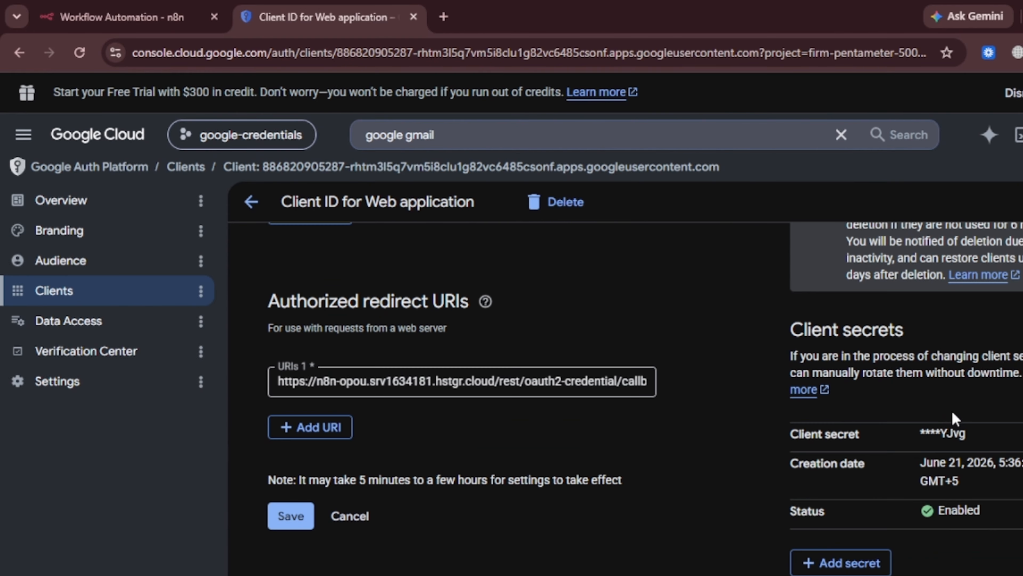
{"action": "scroll", "coordinate": [1020, 459], "scroll_direction": "up", "scroll_amount": 1}
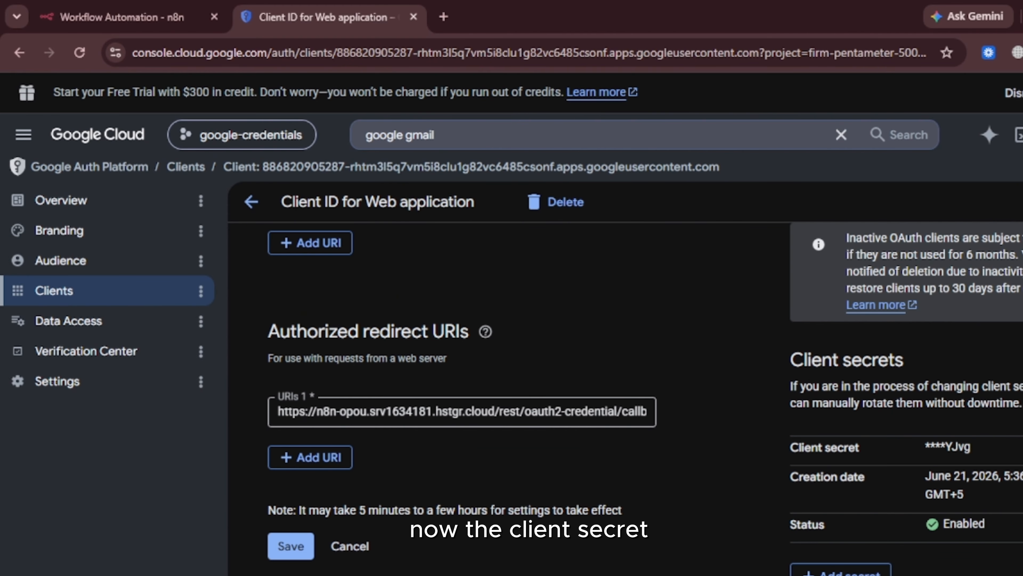
{"action": "left_click", "coordinate": [121, 17]}
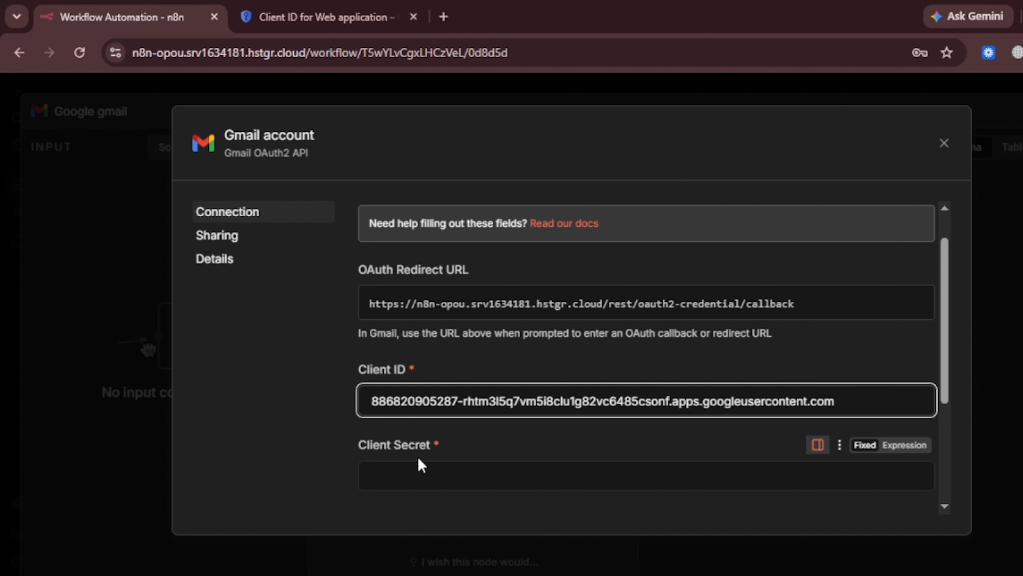
{"action": "left_click", "coordinate": [418, 468]}
{"action": "key", "text": "ctrl+v"}
{"action": "scroll", "coordinate": [520, 415], "scroll_direction": "down", "scroll_amount": 3}
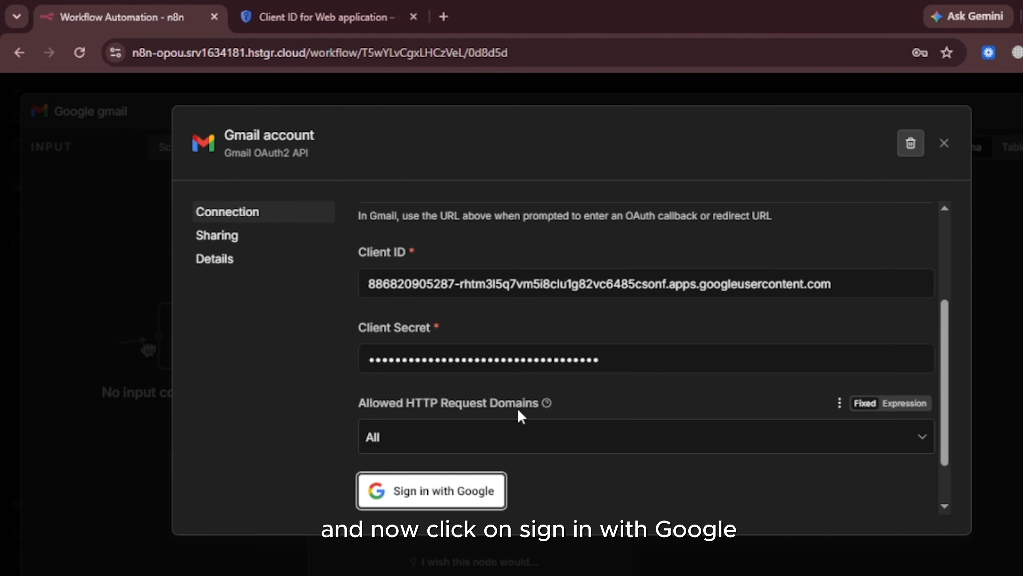
- Sign in with Google, proceed past the unverified-app warning, grant all Gmail permissions, and close the dialog
{"action": "left_click", "coordinate": [463, 491]}
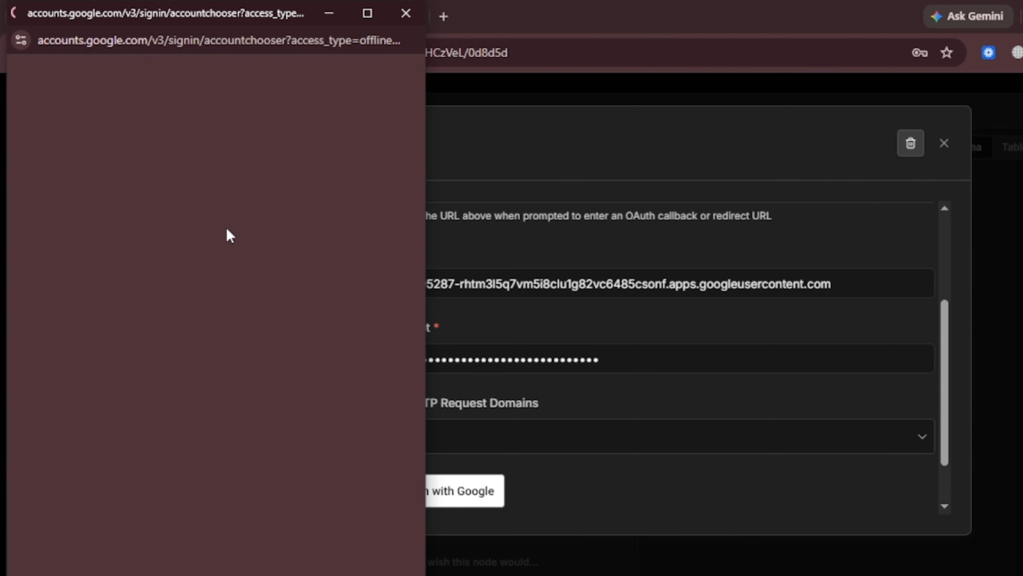
{"action": "left_click", "coordinate": [170, 252]}
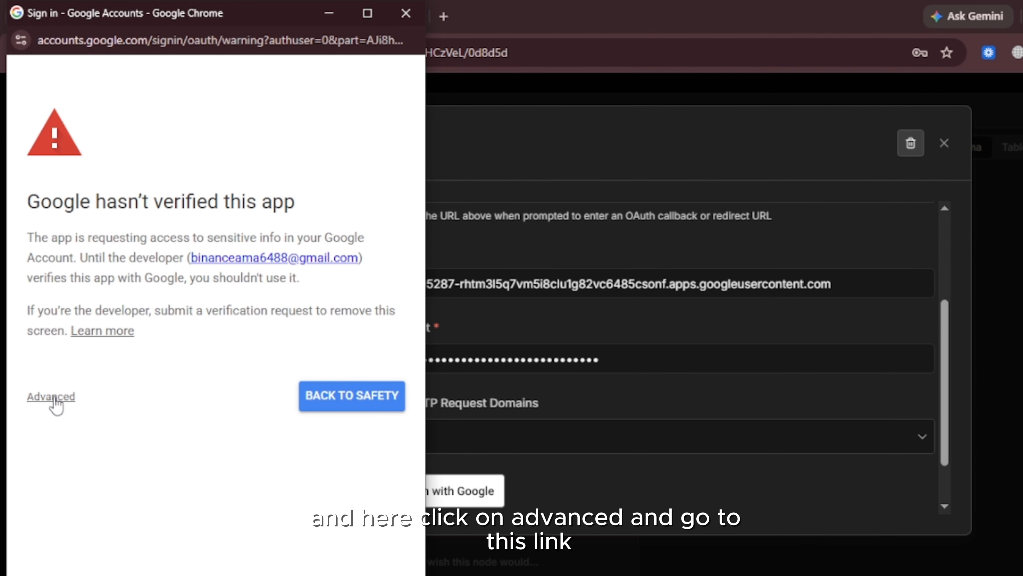
{"action": "left_click", "coordinate": [53, 397]}
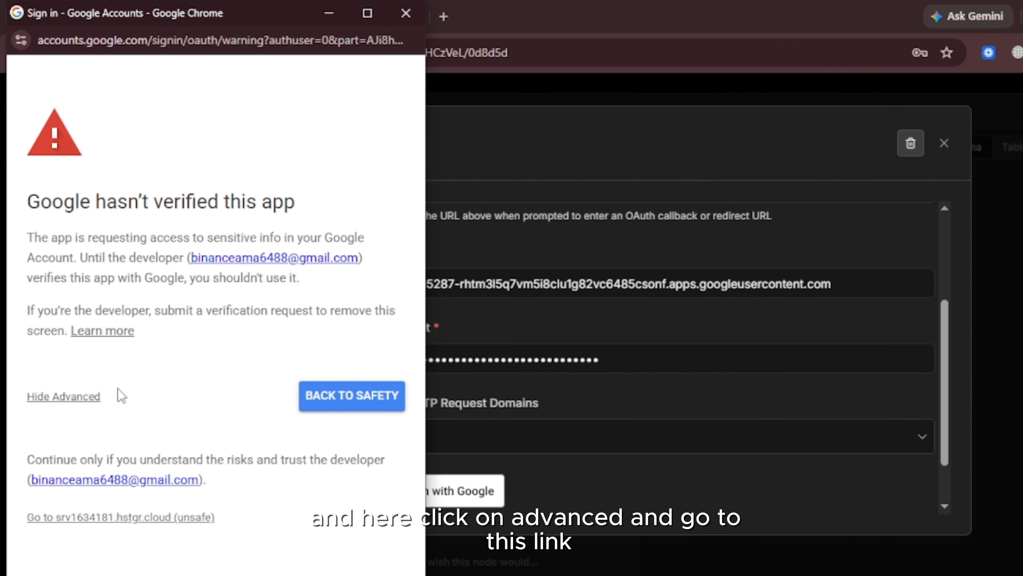
{"action": "left_click", "coordinate": [114, 524]}
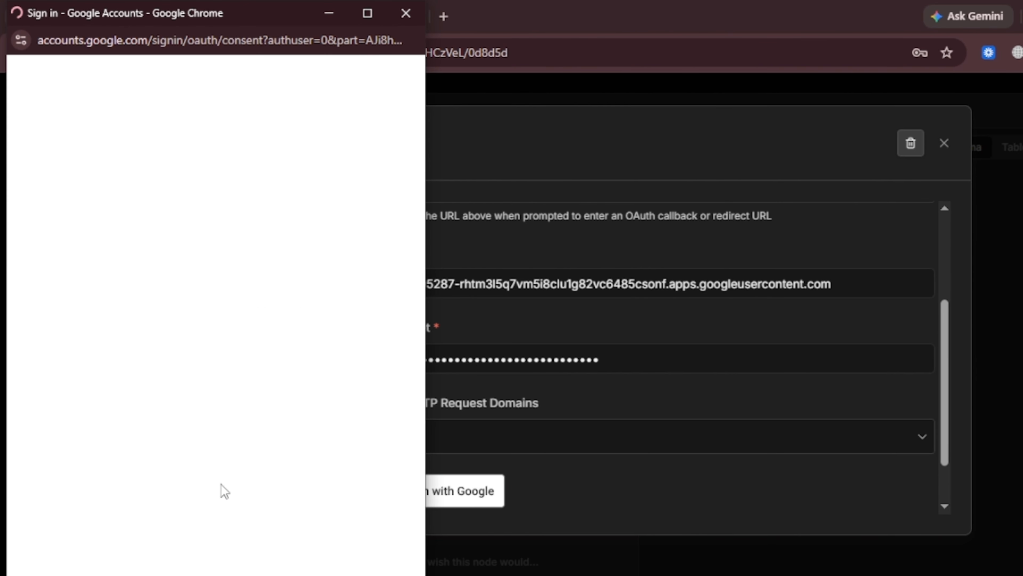
{"action": "scroll", "coordinate": [239, 286], "scroll_direction": "down", "scroll_amount": 5}
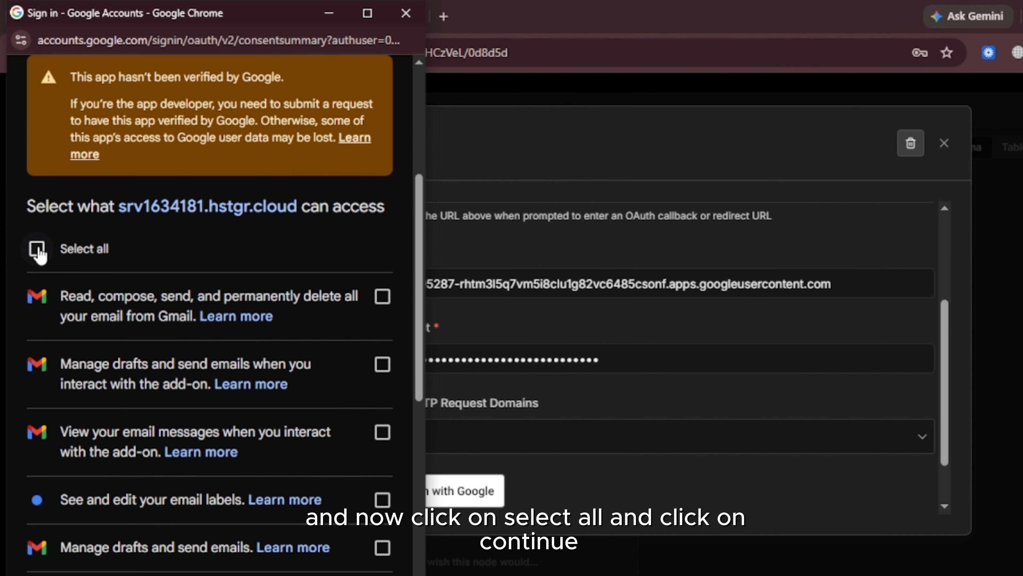
{"action": "left_click", "coordinate": [37, 250]}
{"action": "scroll", "coordinate": [315, 411], "scroll_direction": "down", "scroll_amount": 9}
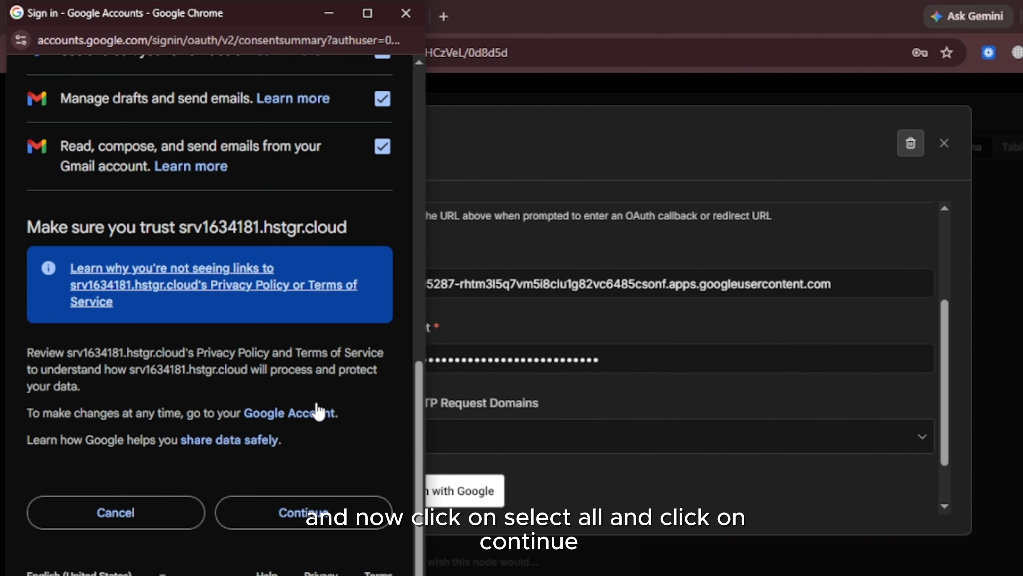
{"action": "left_click", "coordinate": [305, 514]}
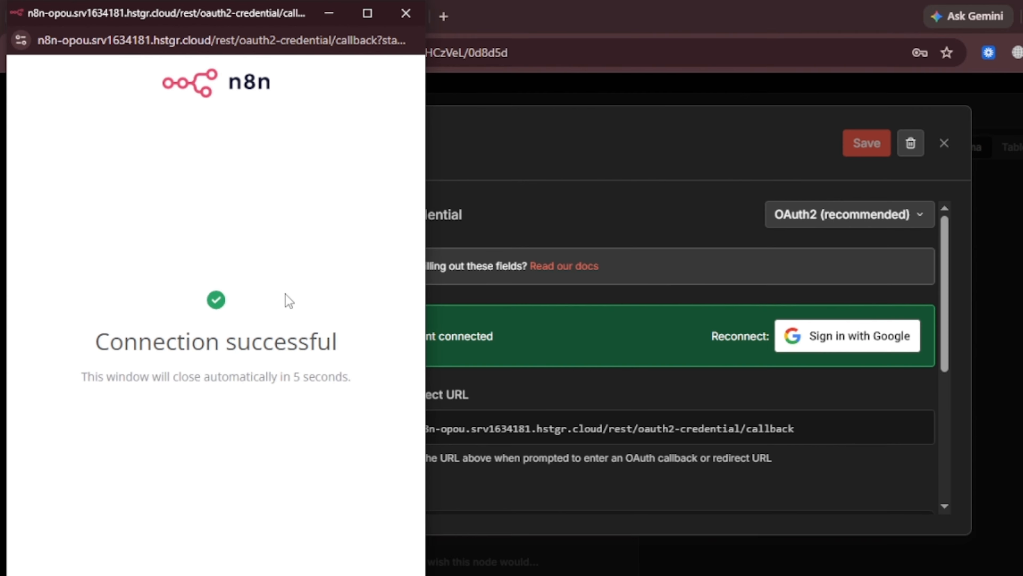
{"action": "left_click", "coordinate": [407, 12]}
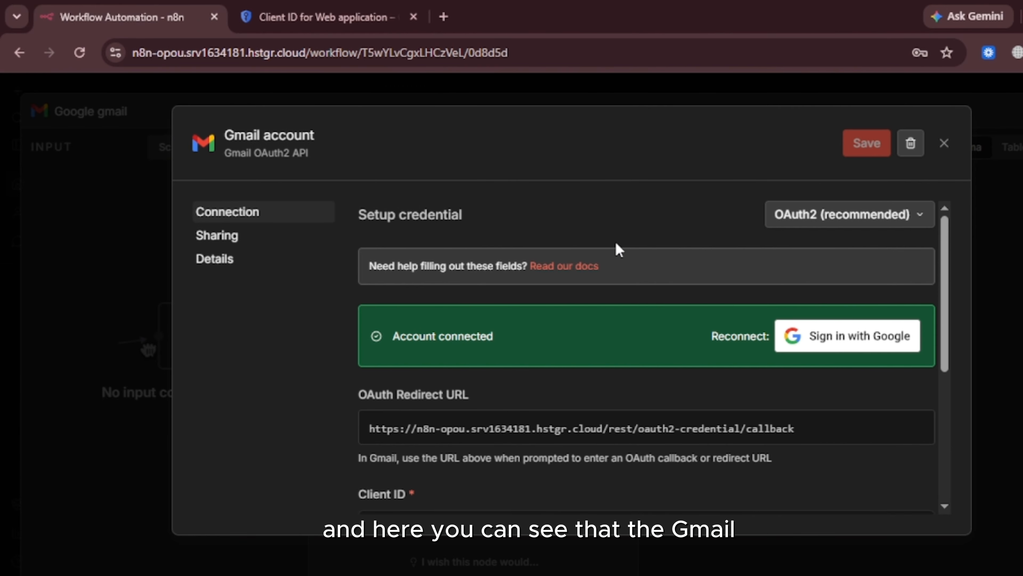
- Close the connected Gmail credential and the Gmail node, returning to the workflow
{"action": "left_click", "coordinate": [943, 143]}
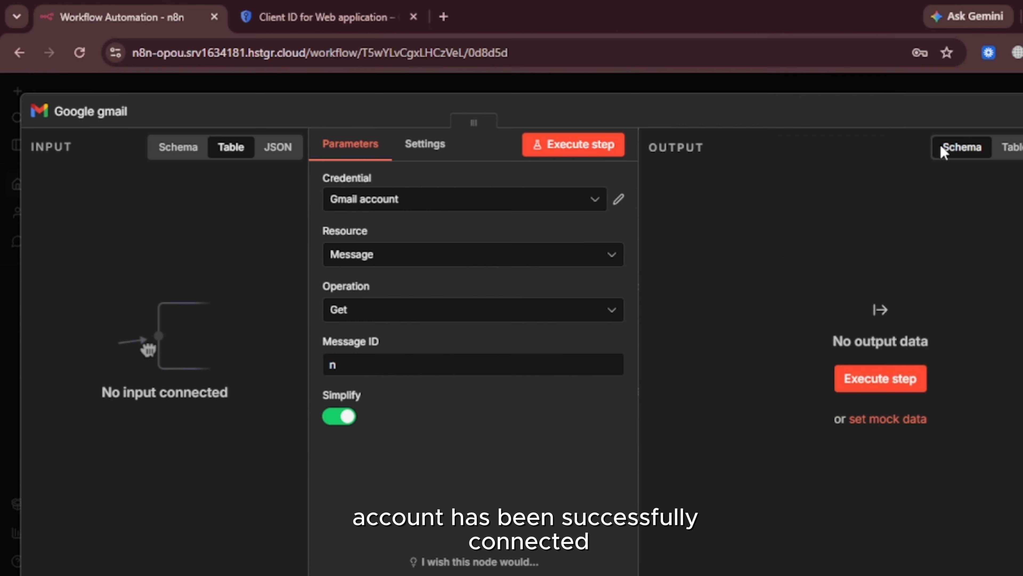
{"action": "left_click", "coordinate": [939, 93]}
{"action": "left_click", "coordinate": [820, 76]}
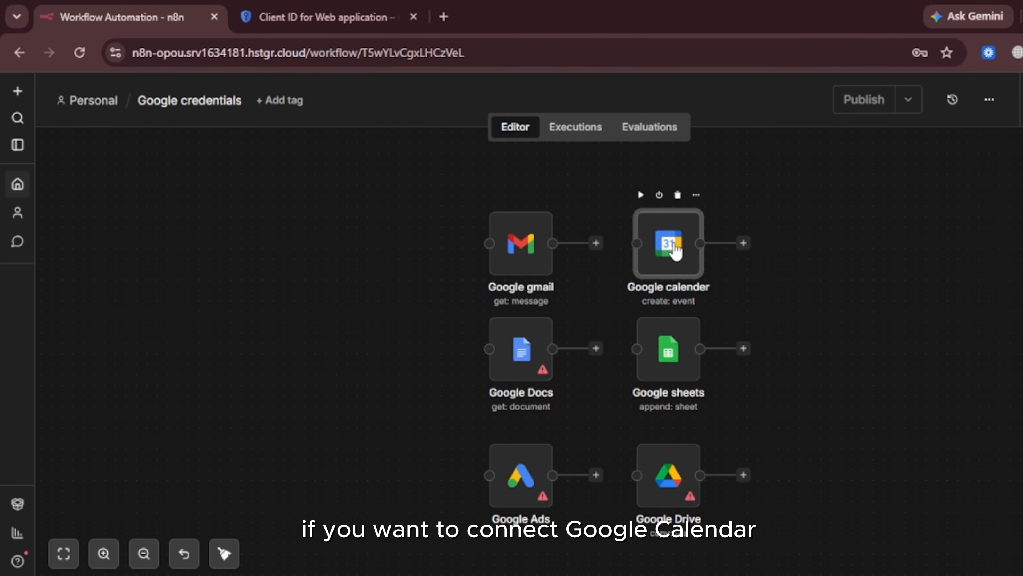
- In the Google calender node, create a new Google Calendar credential and scroll to its empty client fields
{"action": "double_click", "coordinate": [675, 250]}
{"action": "left_click", "coordinate": [546, 203]}
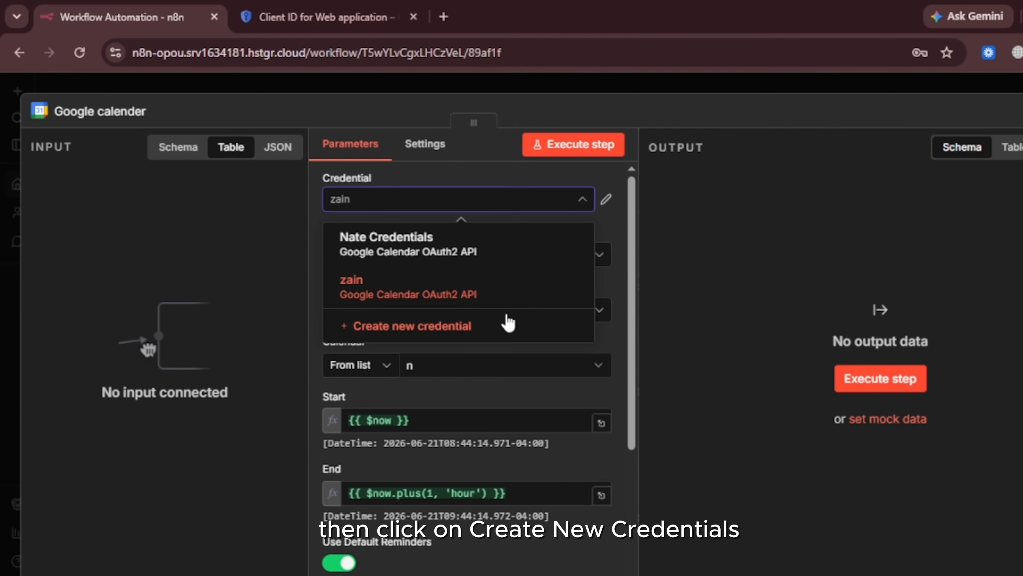
{"action": "left_click", "coordinate": [509, 324]}
{"action": "scroll", "coordinate": [528, 427], "scroll_direction": "down", "scroll_amount": 3}
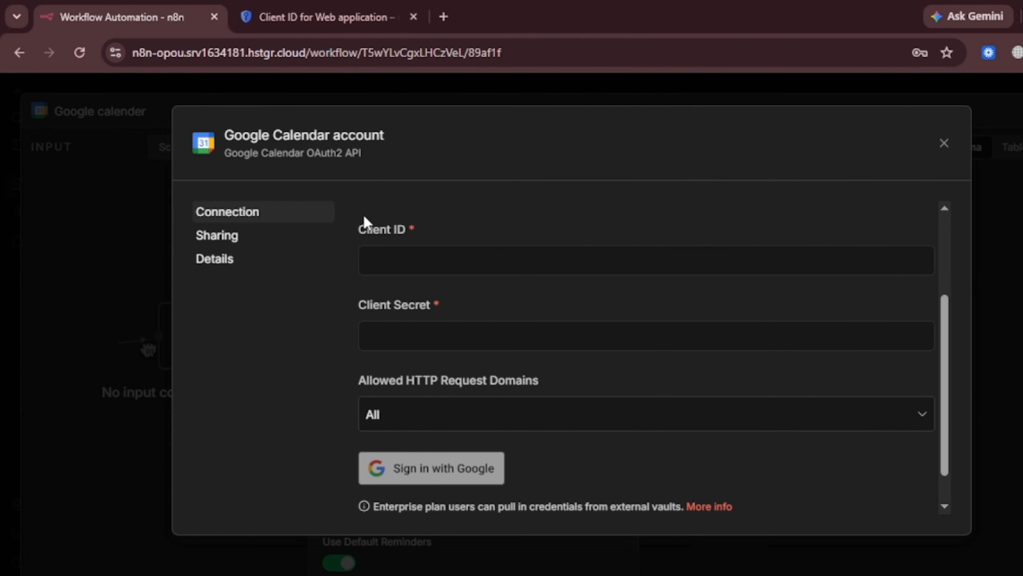
- Search 'google calen' in Cloud Console and enable the Google Calendar API
{"action": "left_click", "coordinate": [308, 15]}
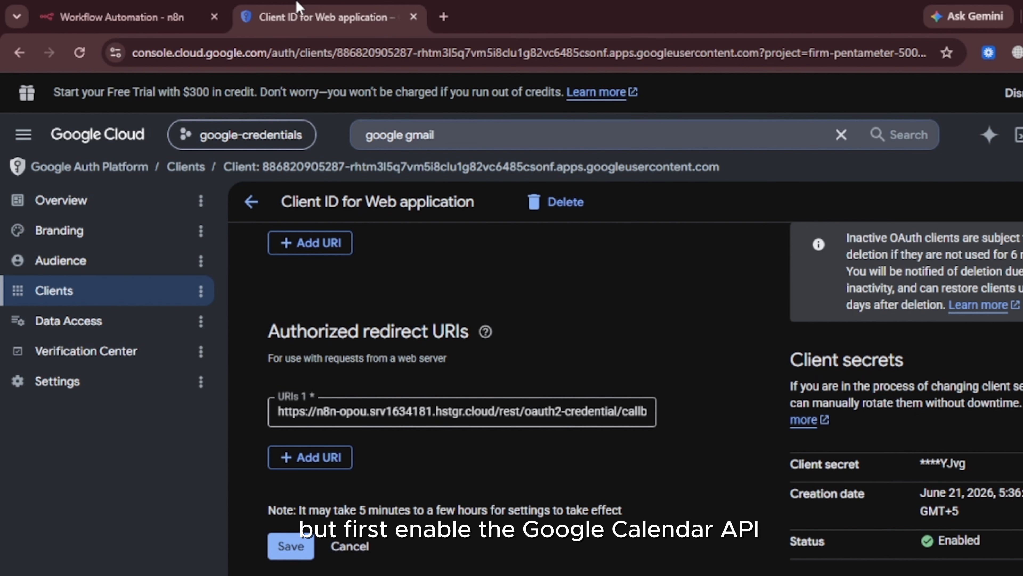
{"action": "left_click", "coordinate": [513, 133]}
{"action": "key", "text": "ctrl+a"}
{"action": "type", "text": "g"}
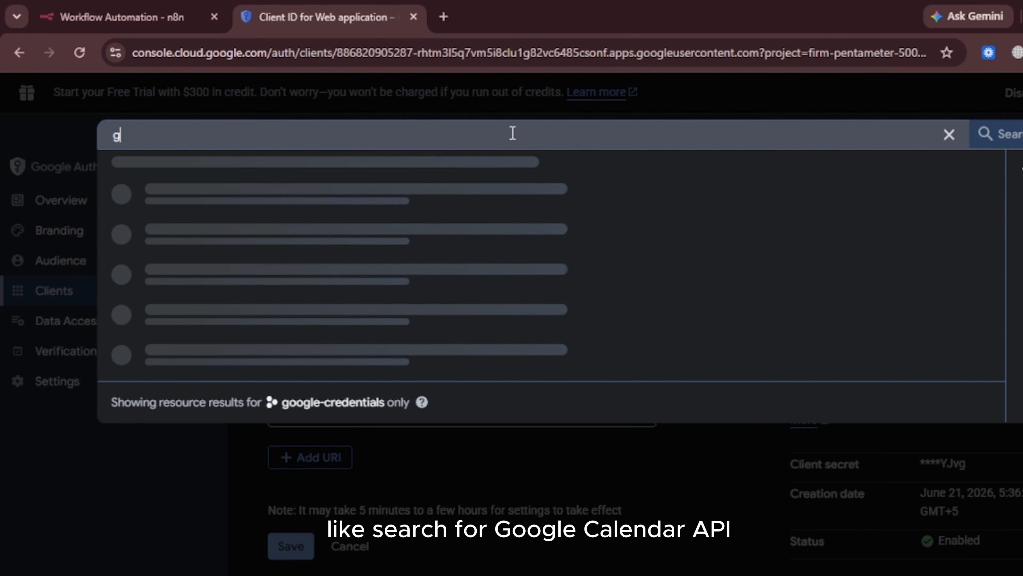
{"action": "type", "text": "oogle"}
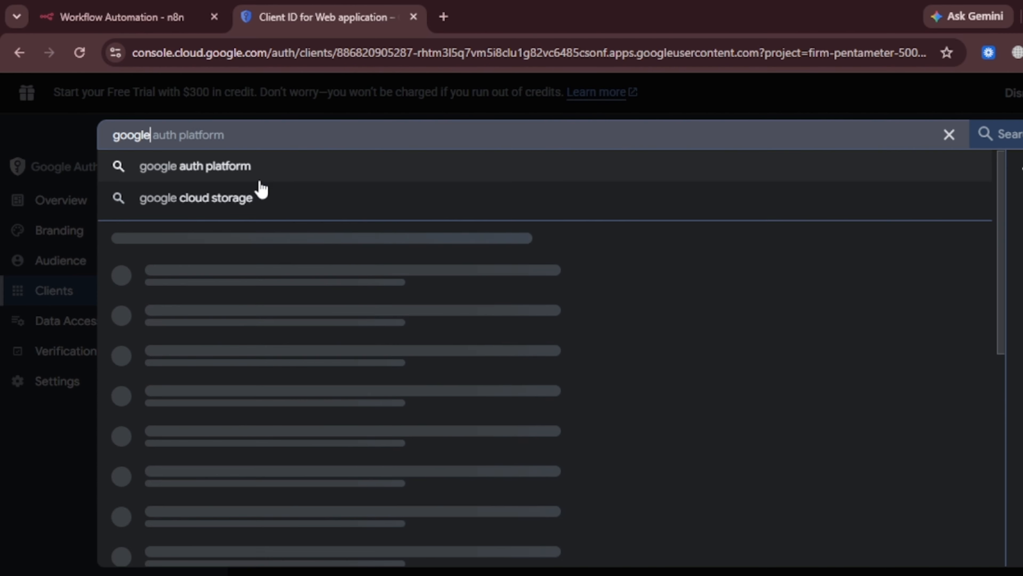
{"action": "type", "text": " cale"}
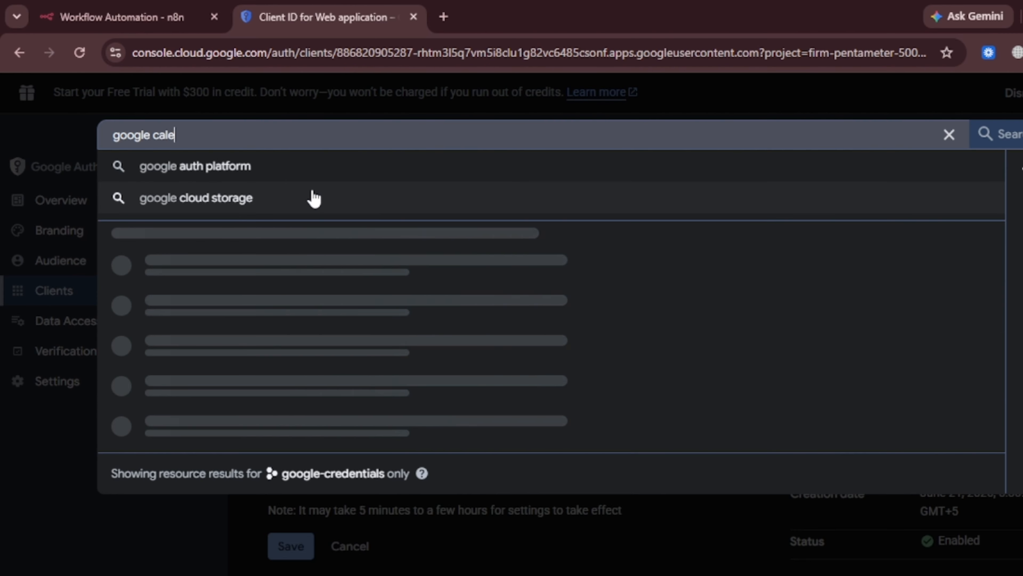
{"action": "type", "text": "n"}
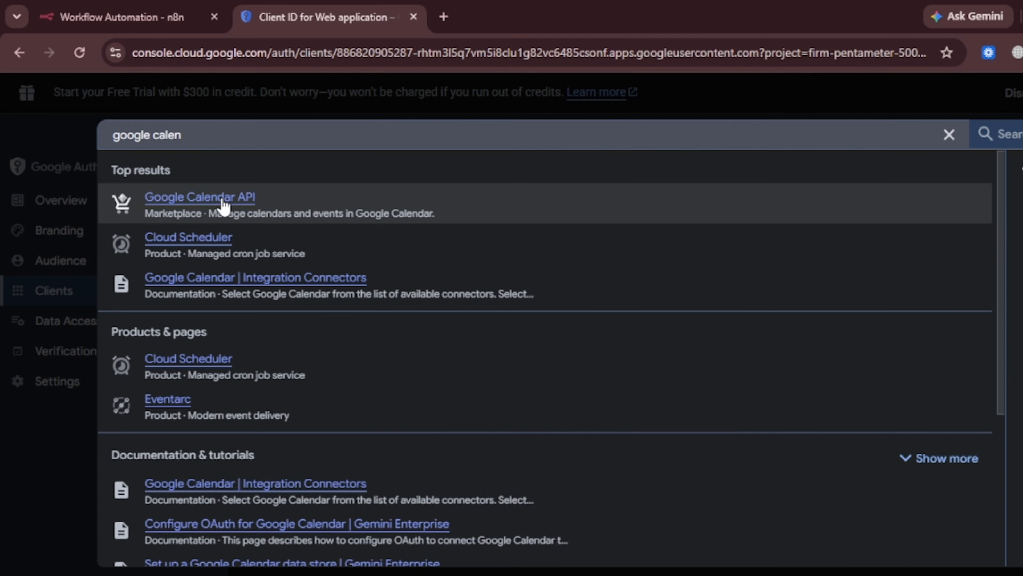
{"action": "left_click", "coordinate": [287, 199]}
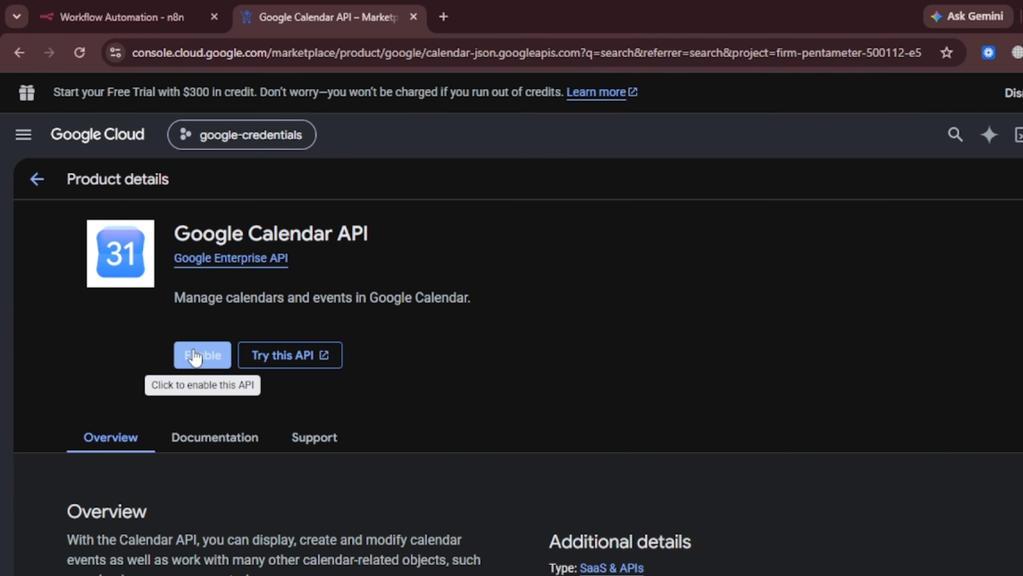
{"action": "left_click", "coordinate": [197, 356]}
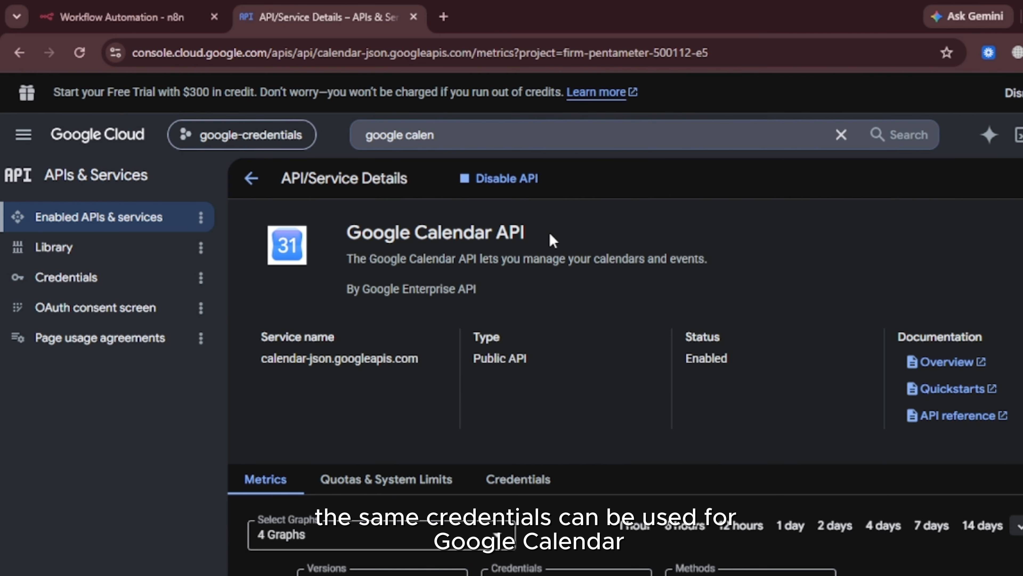
- In Cloud Console Credentials, open Web client 1 and copy its client ID
{"action": "left_click", "coordinate": [76, 8]}
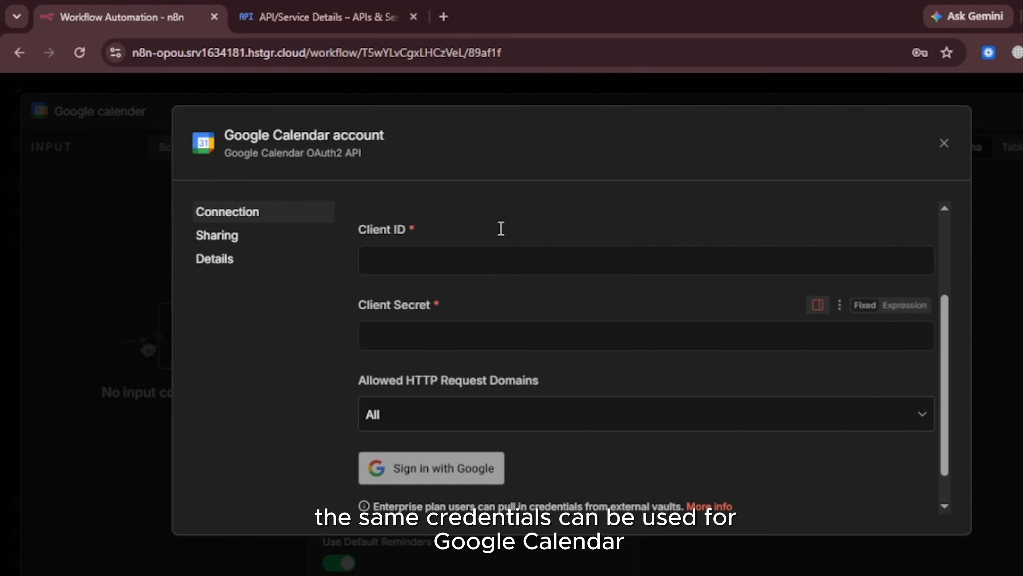
{"action": "left_click", "coordinate": [310, 6]}
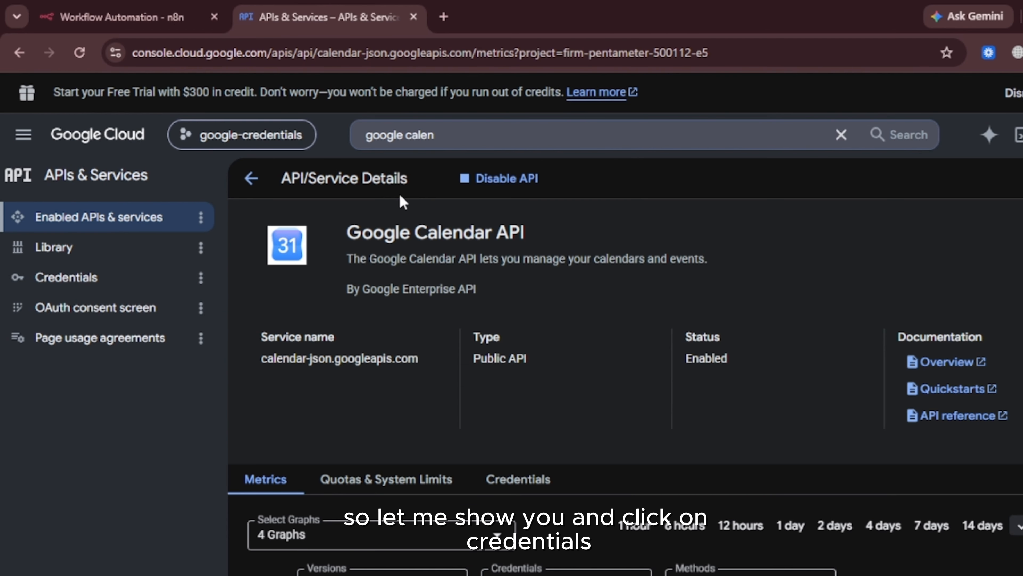
{"action": "left_click", "coordinate": [121, 288]}
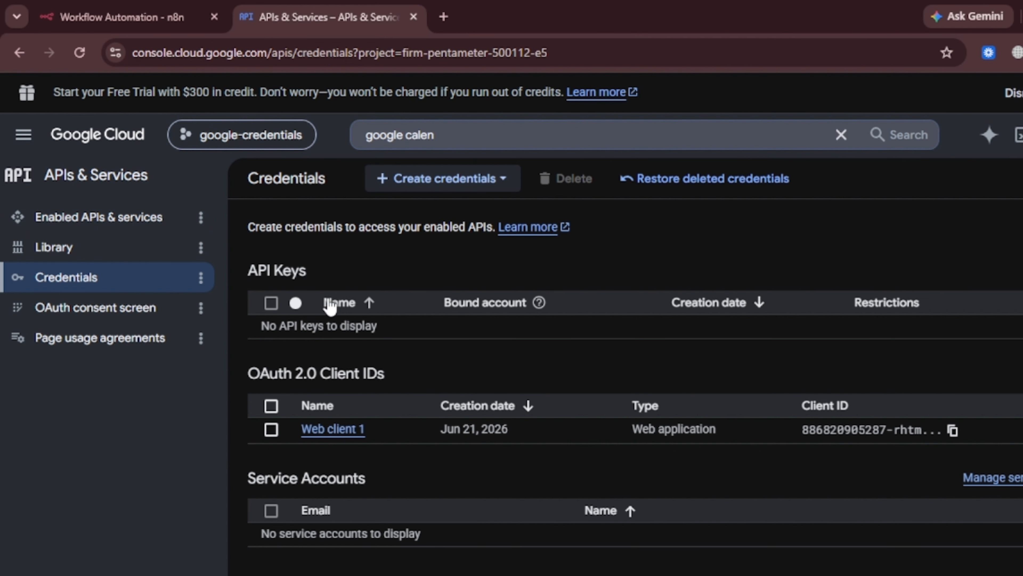
{"action": "left_click", "coordinate": [333, 429]}
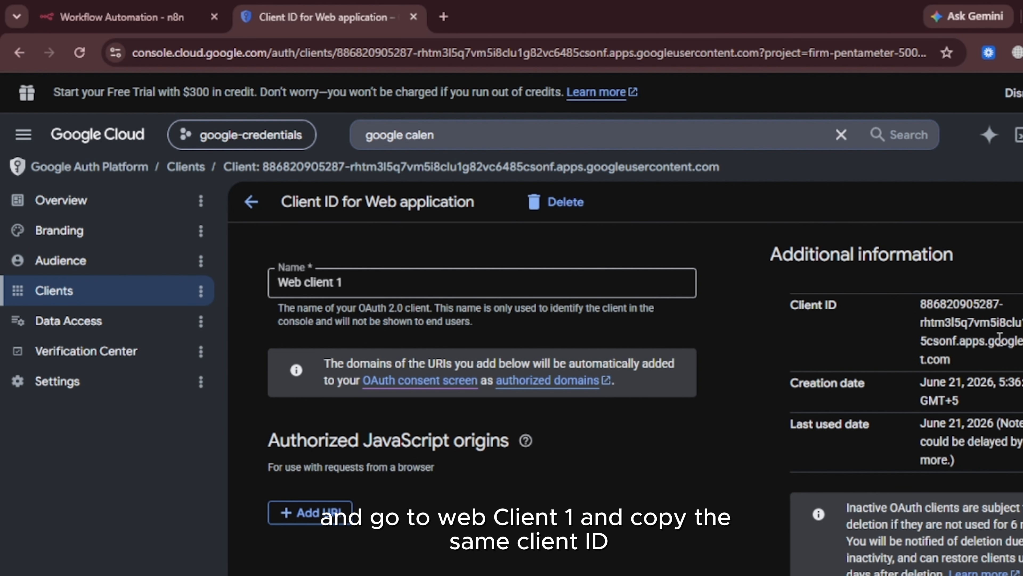
{"action": "scroll", "coordinate": [999, 342], "scroll_direction": "down", "scroll_amount": 1}
{"action": "left_click_drag", "start_coordinate": [971, 346], "coordinate": [913, 285]}
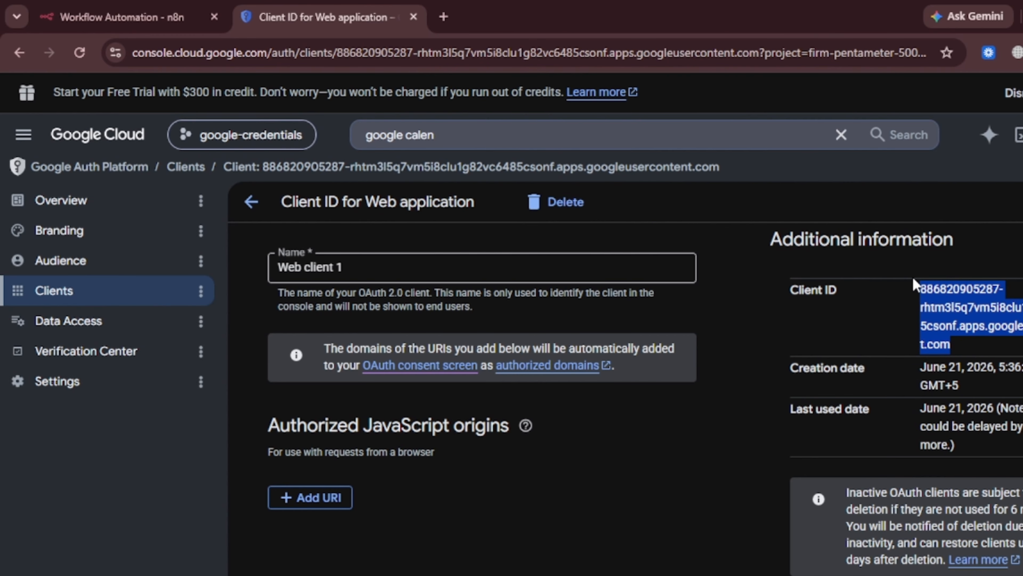
- Put Web client 1's client ID into n8n's Client ID field, checking the client page again
{"action": "left_click", "coordinate": [119, 10]}
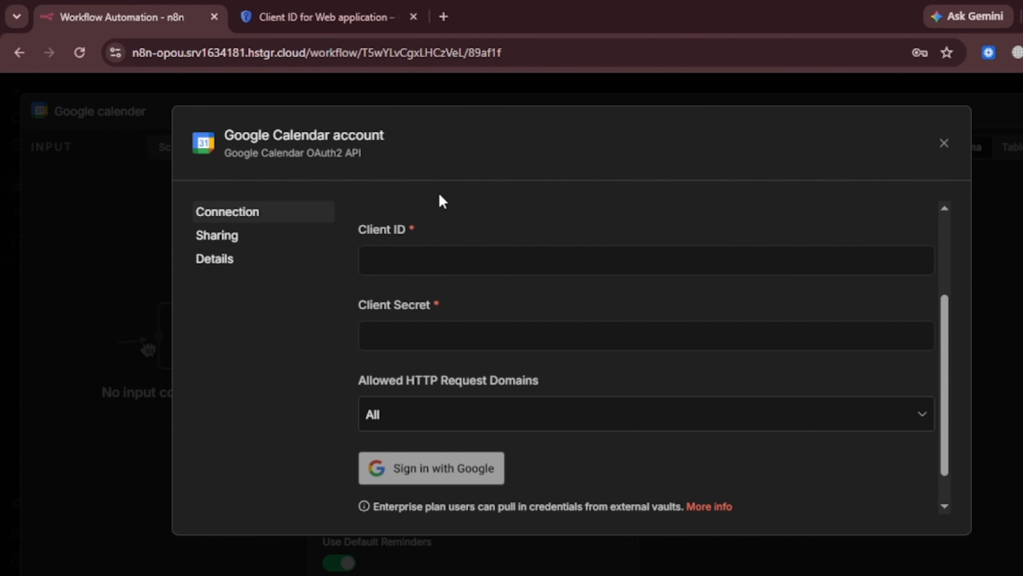
{"action": "left_click", "coordinate": [443, 251]}
{"action": "left_click", "coordinate": [349, 5]}
{"action": "scroll", "coordinate": [906, 400], "scroll_direction": "down", "scroll_amount": 5}
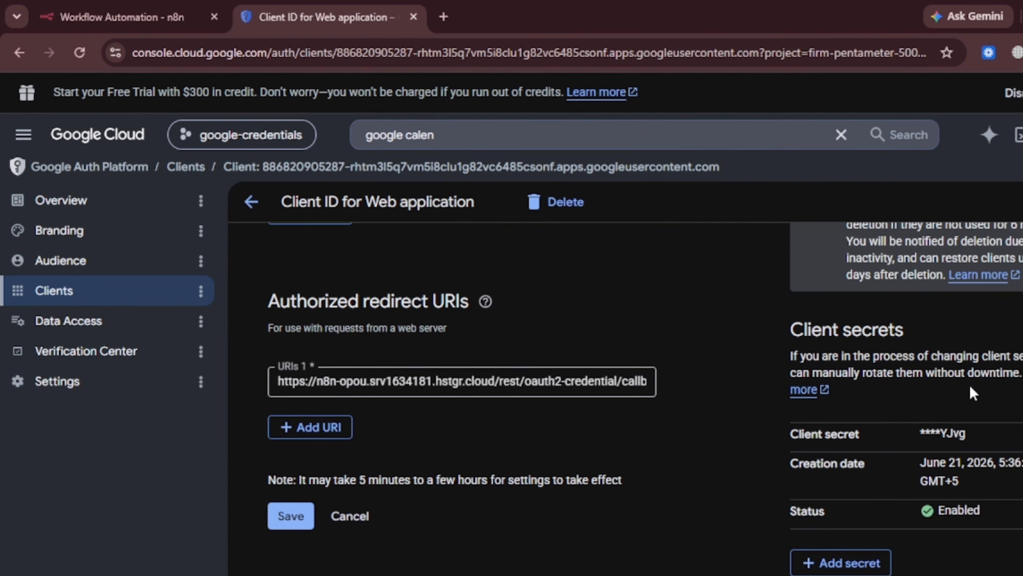
{"action": "scroll", "coordinate": [1003, 463], "scroll_direction": "down", "scroll_amount": 1}
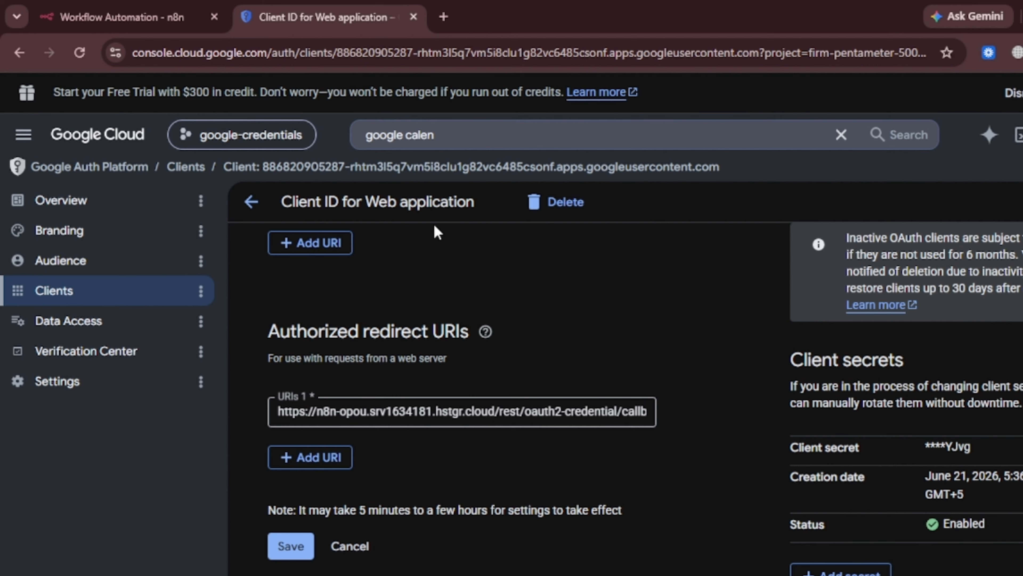
{"action": "left_click", "coordinate": [93, 16]}
- Paste the copied client secret into the Client Secret field
{"action": "left_click", "coordinate": [434, 331]}
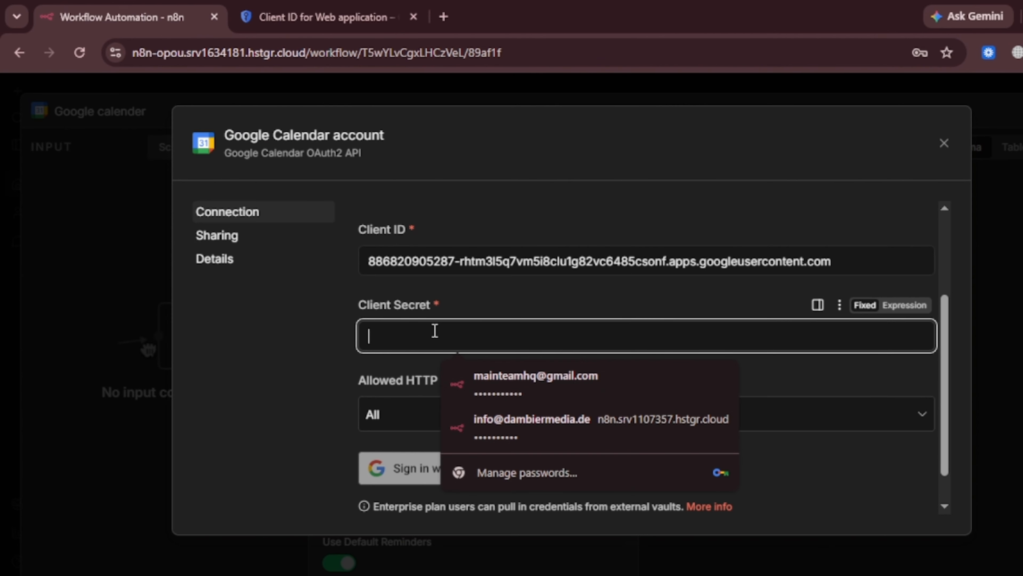
{"action": "key", "text": "ctrl+v"}
{"action": "scroll", "coordinate": [435, 332], "scroll_direction": "down", "scroll_amount": 1}
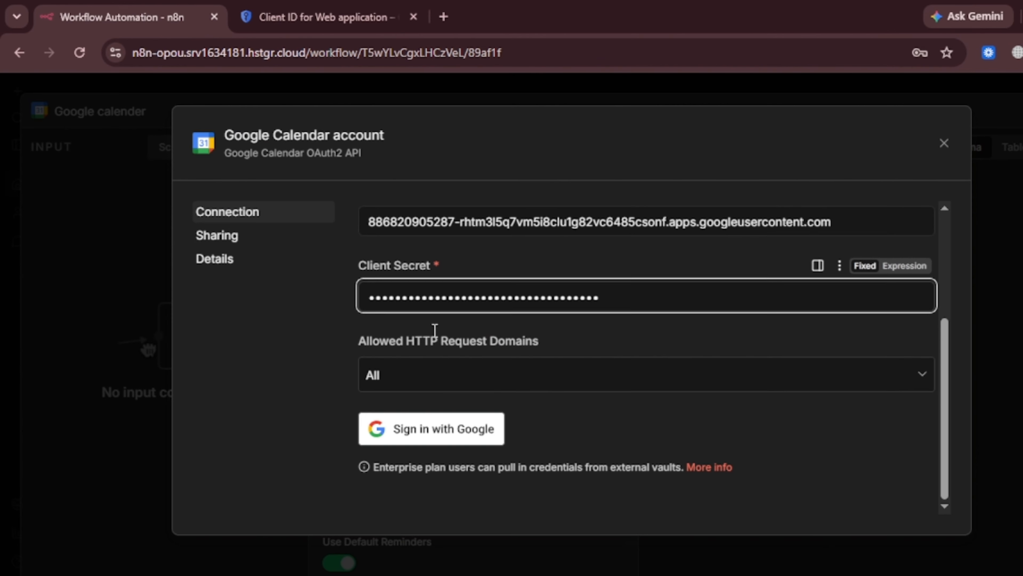
- Sign in with Google, proceed past the unverified-app warning, and grant calendar permissions
{"action": "left_click", "coordinate": [420, 430]}
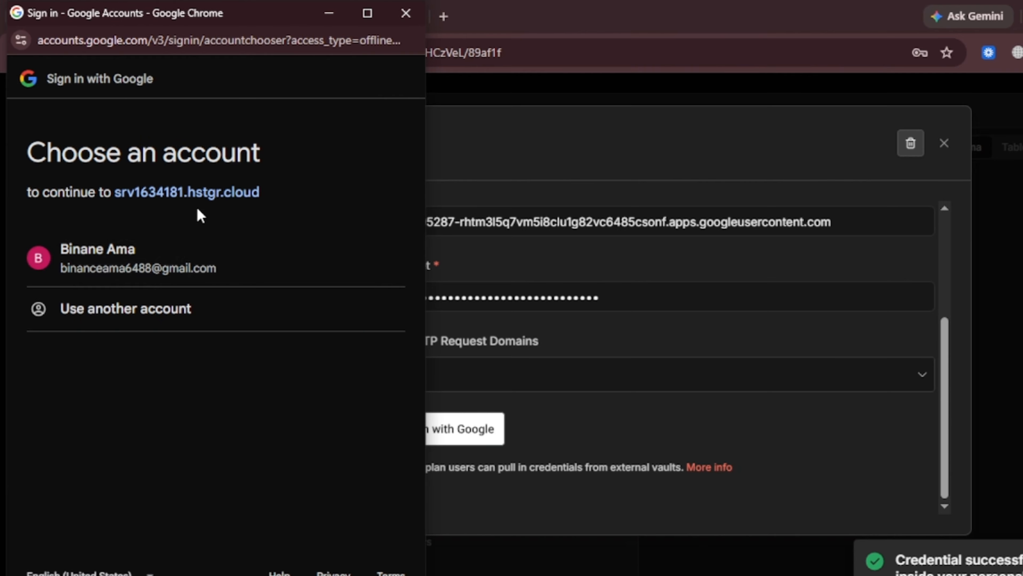
{"action": "left_click", "coordinate": [155, 277]}
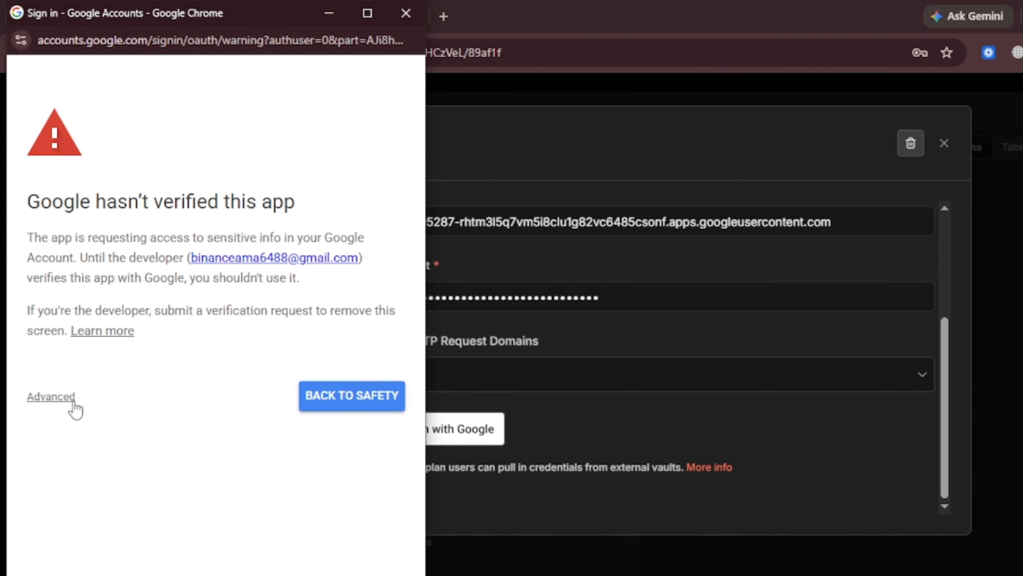
{"action": "left_click", "coordinate": [73, 399]}
{"action": "left_click", "coordinate": [132, 523]}
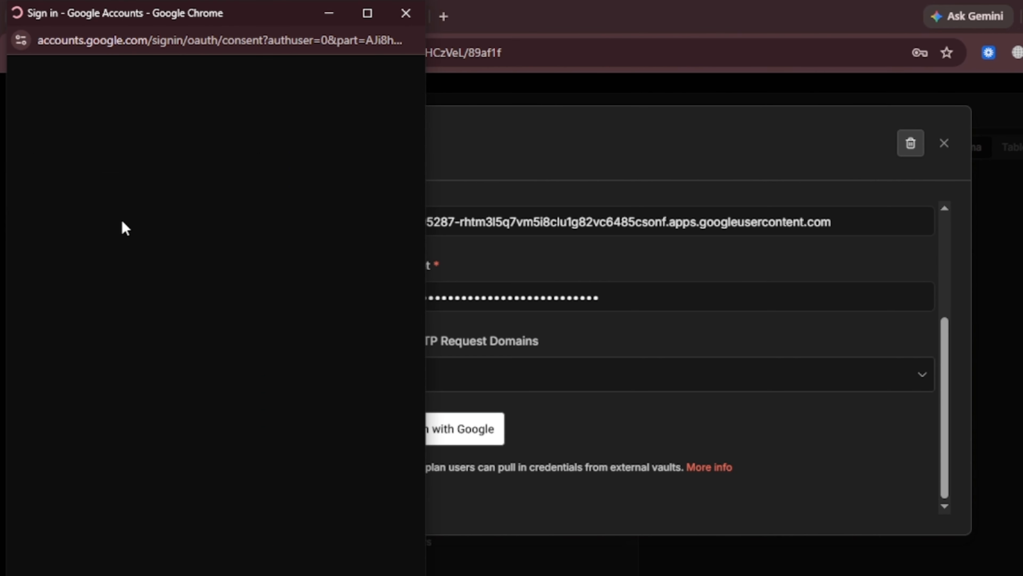
{"action": "scroll", "coordinate": [258, 372], "scroll_direction": "down", "scroll_amount": 10}
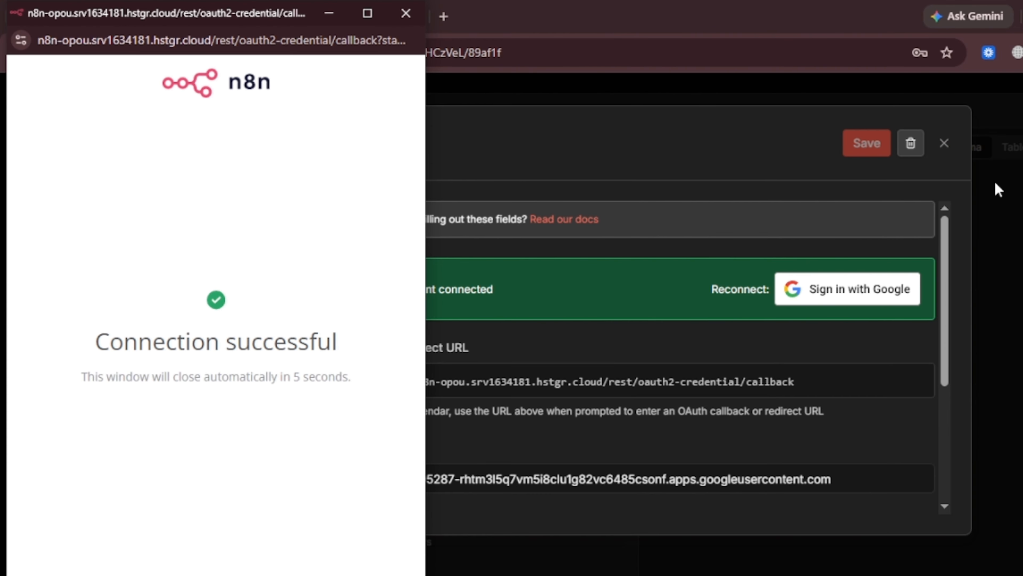
{"action": "left_click", "coordinate": [944, 142]}
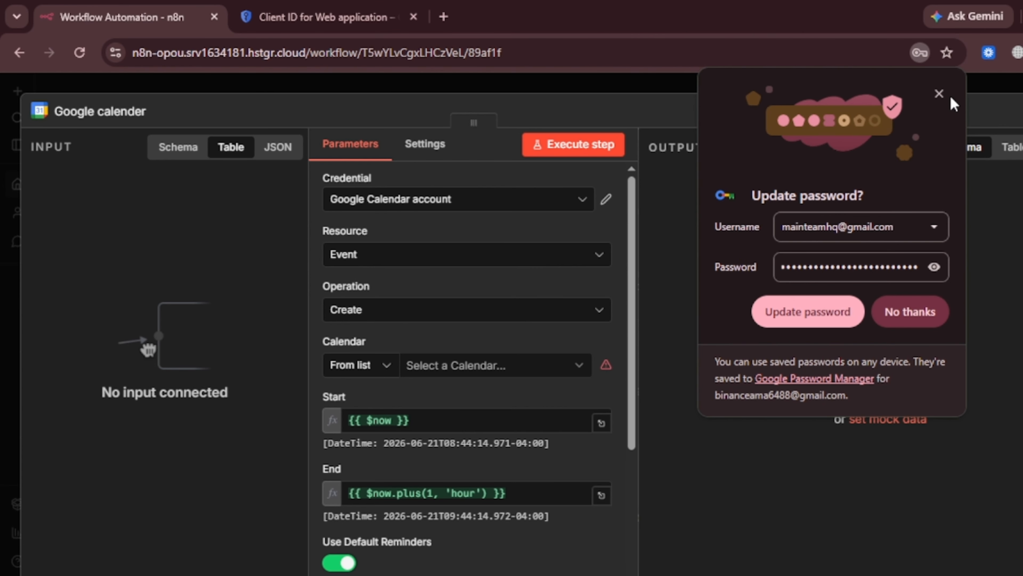
{"action": "left_click", "coordinate": [939, 94]}
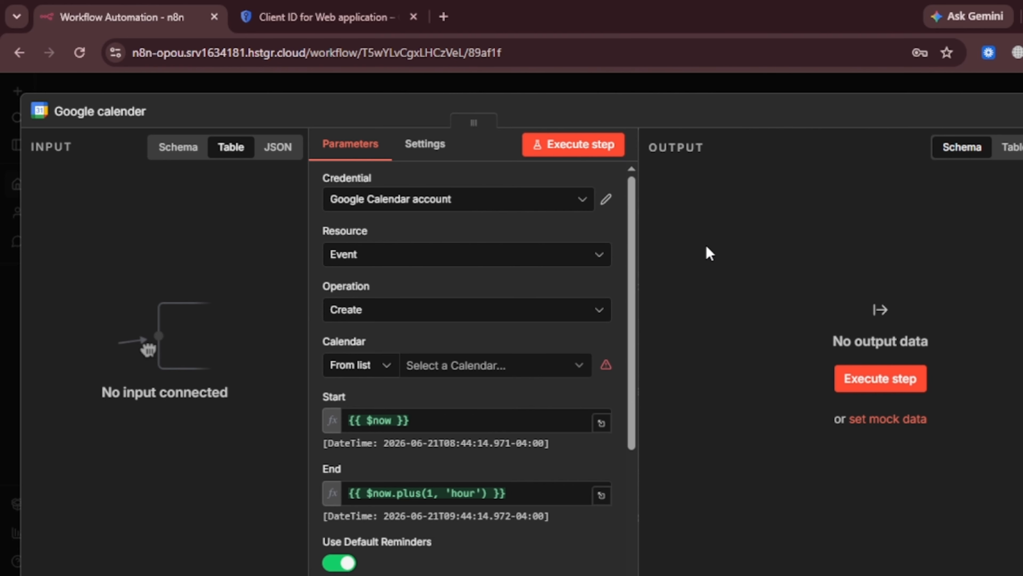
- Close the Google calender node panel and return to the six-node Google credentials canvas
{"action": "left_click", "coordinate": [635, 86]}
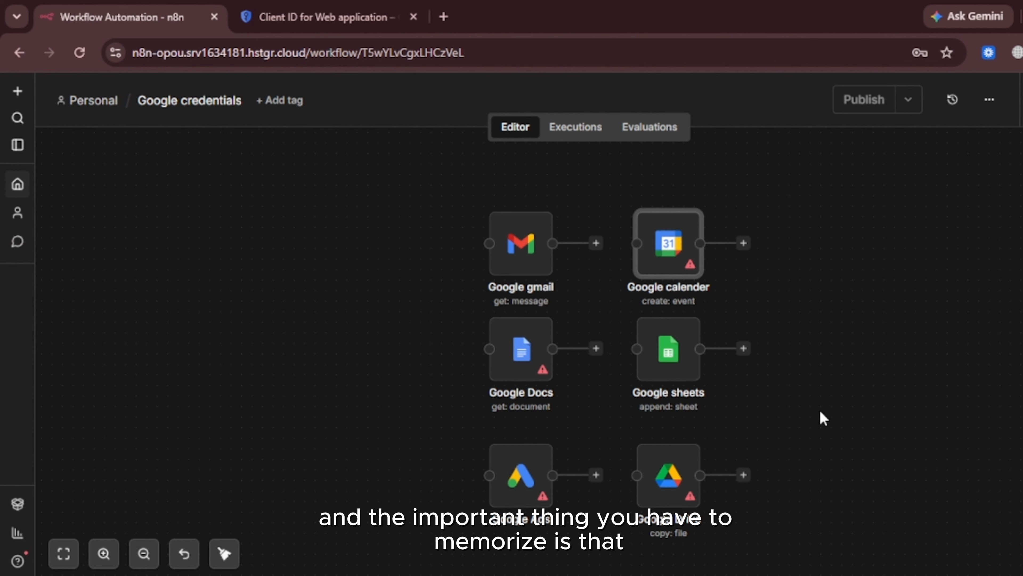
{"action": "left_click", "coordinate": [326, 17]}
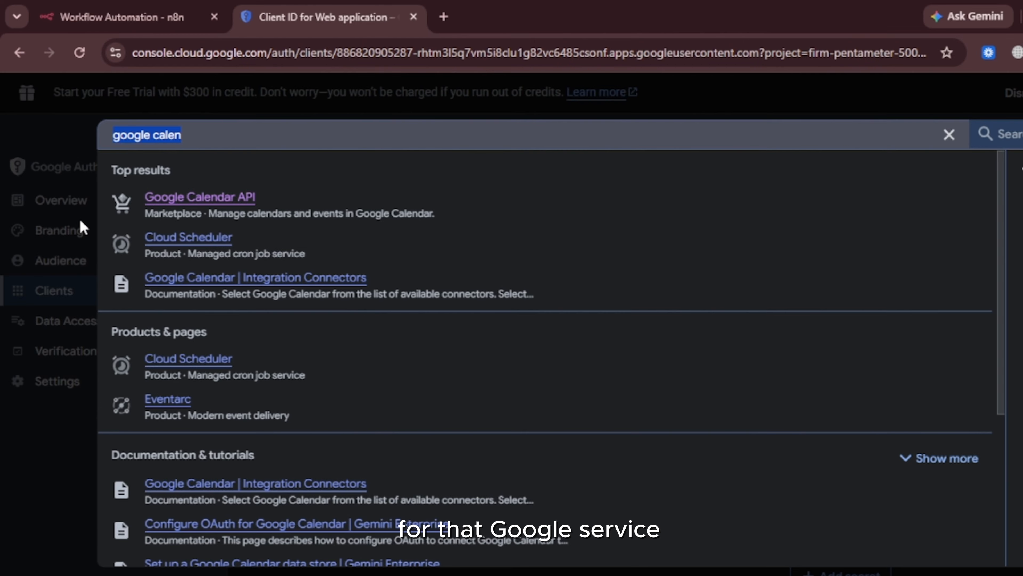
{"action": "left_click", "coordinate": [97, 11]}
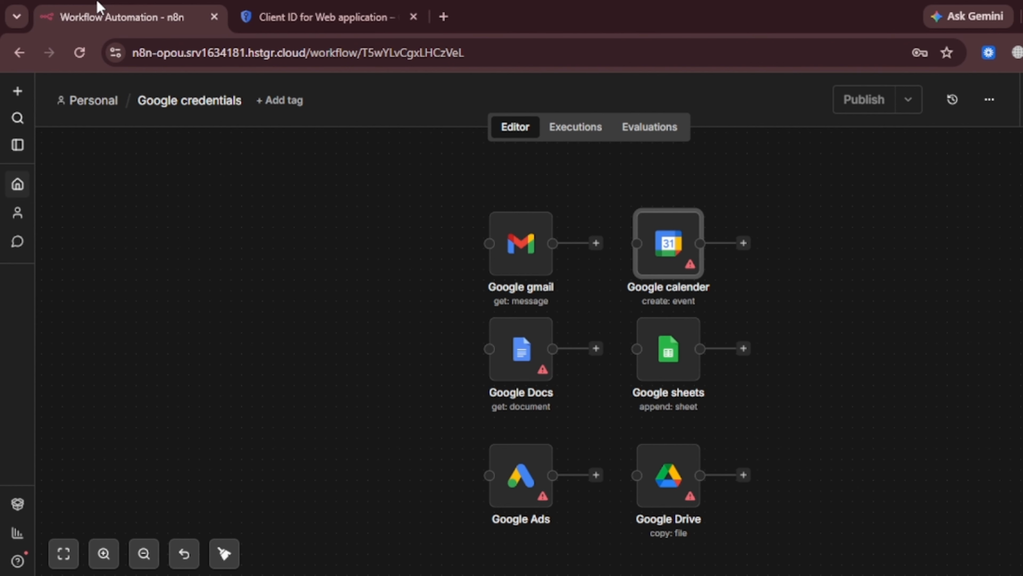